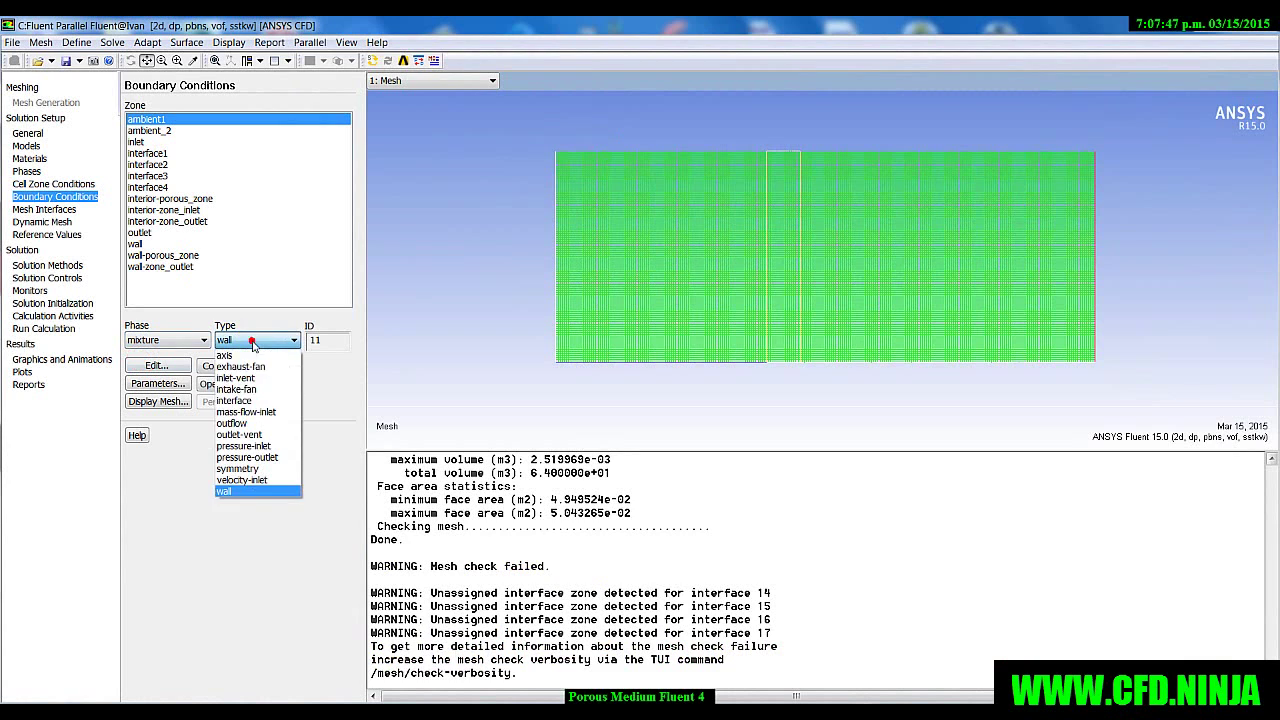
Change the ambient1 boundary to a pressure-outlet for the mixture, with K and Omega as the turbulence specification method.
left_click(246, 459)
left_click(240, 368)
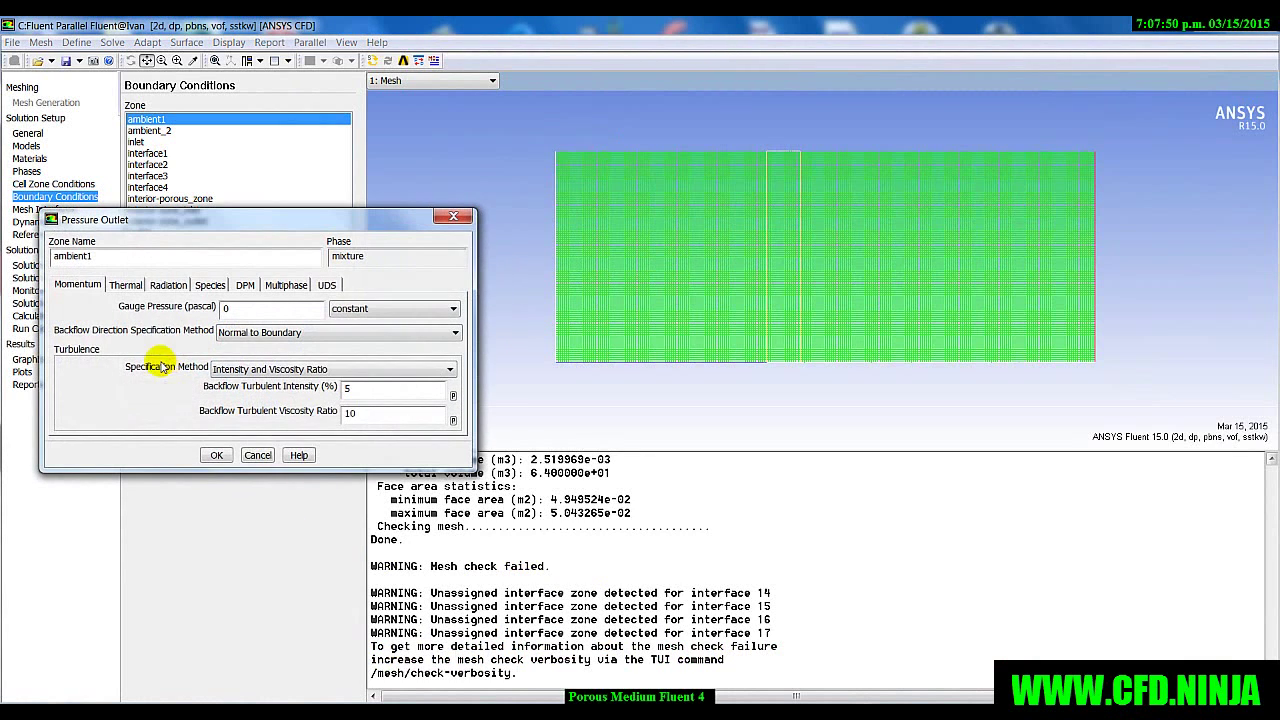
left_click(350, 369)
left_click(306, 386)
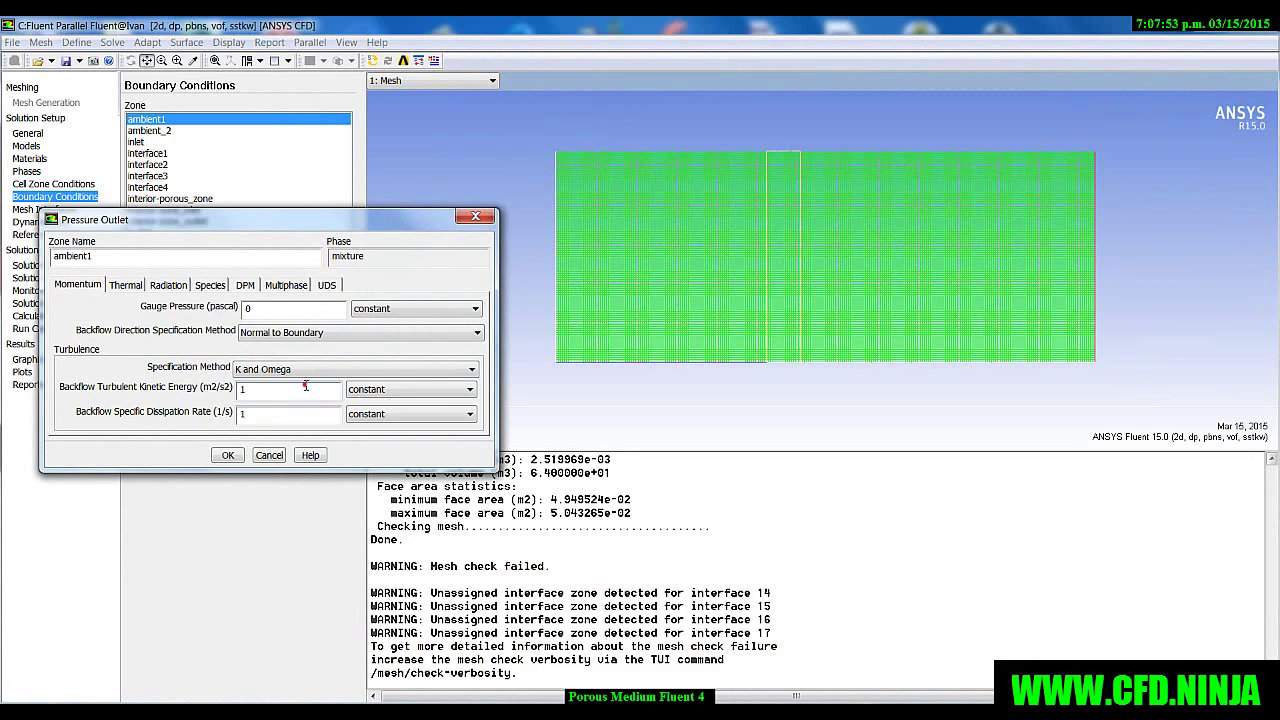
left_click(227, 455)
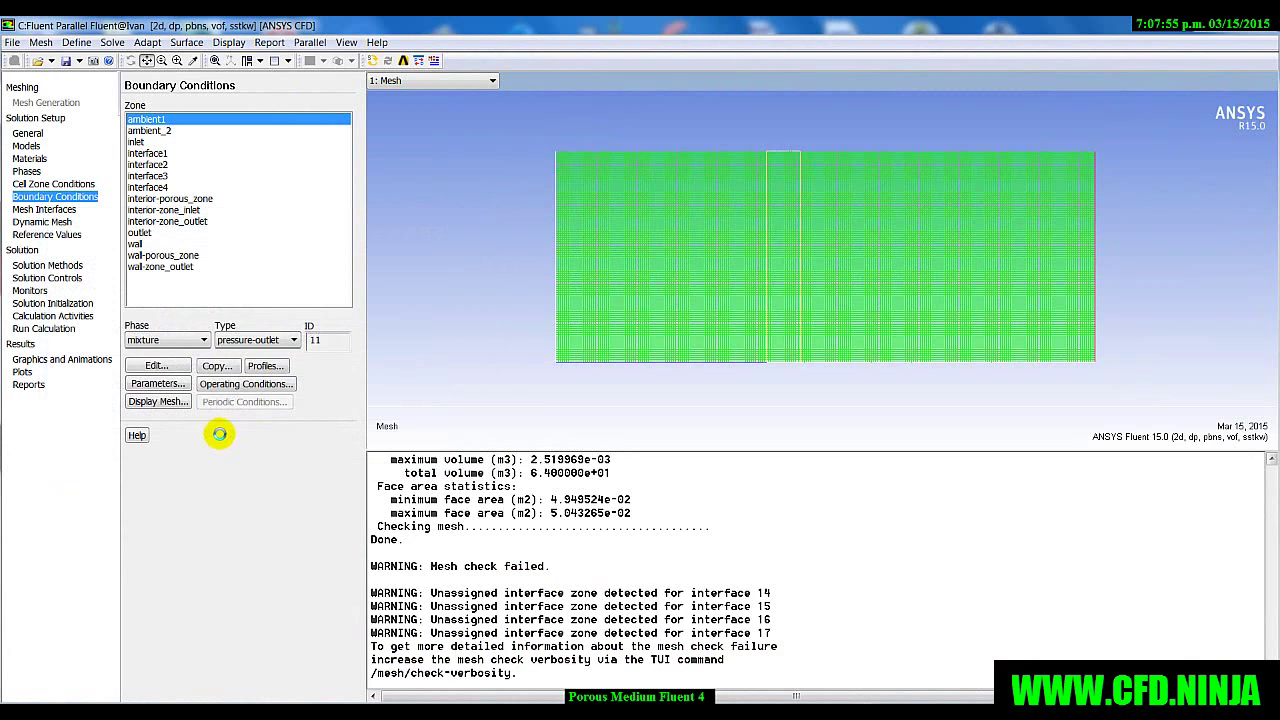
Set the air phase's backflow volume fraction to 1 on the ambient1 pressure outlet.
left_click(176, 339)
left_click(133, 377)
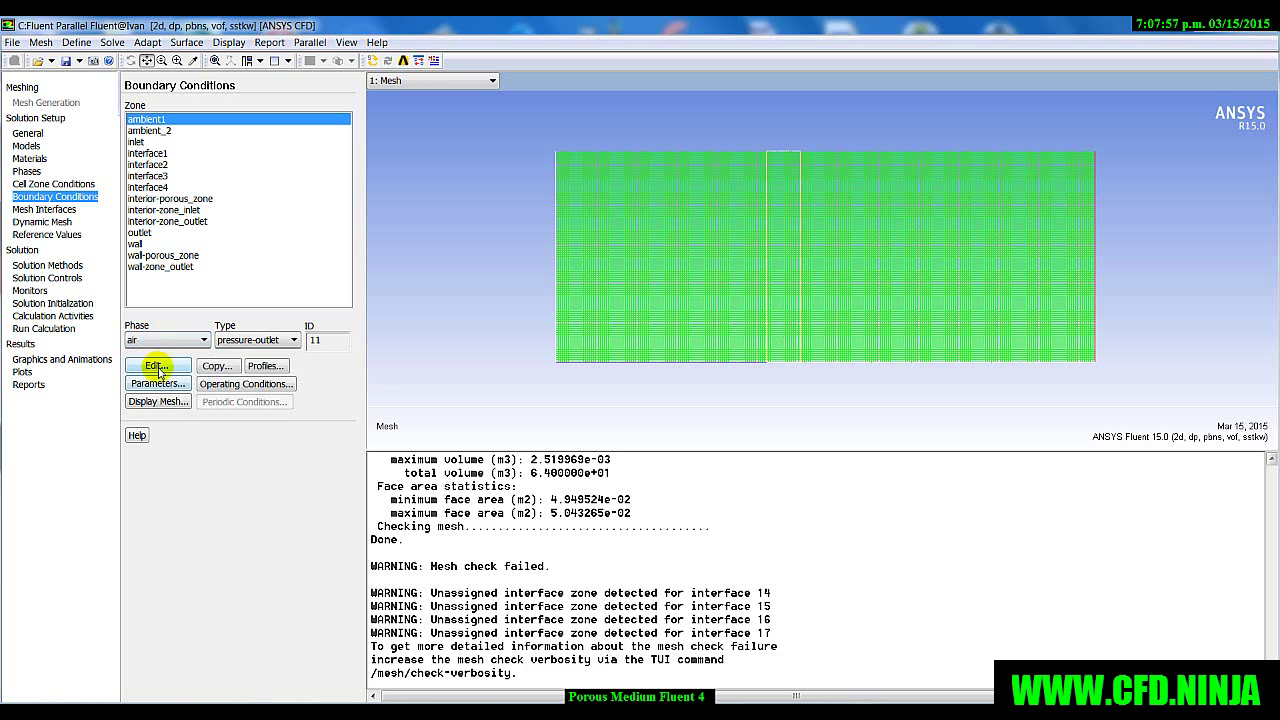
left_click(145, 366)
left_click(245, 364)
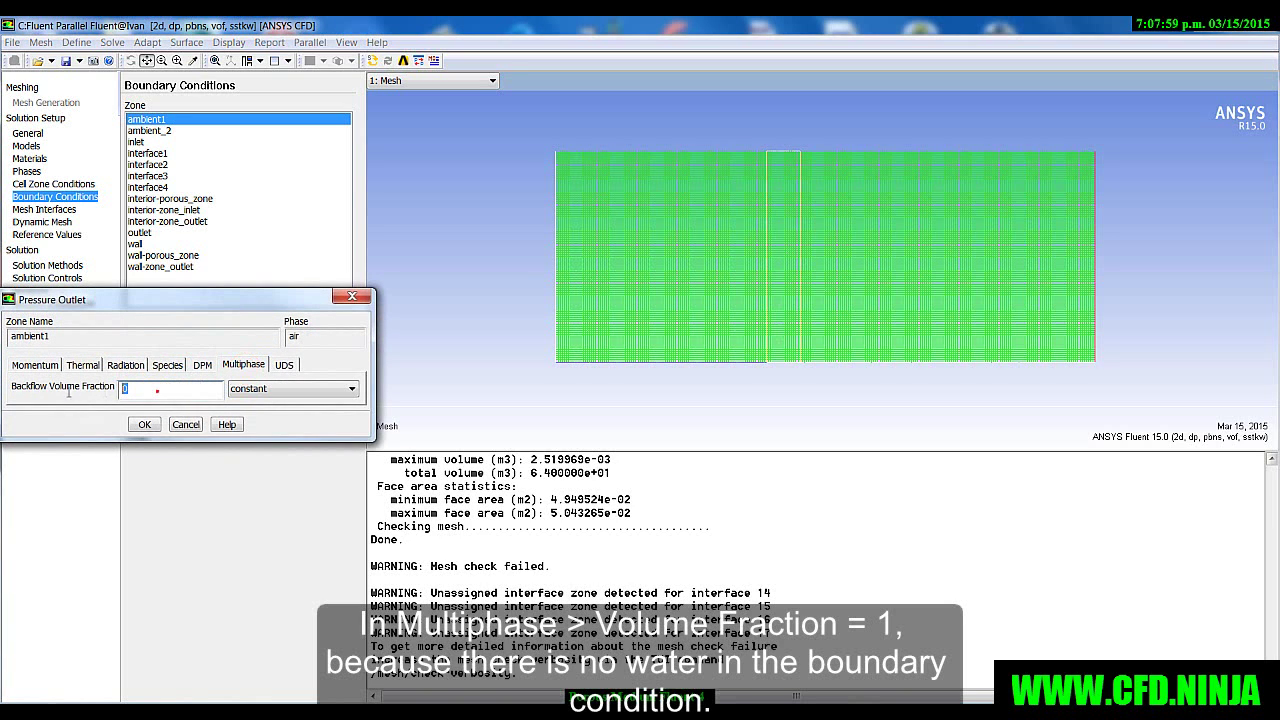
type("1")
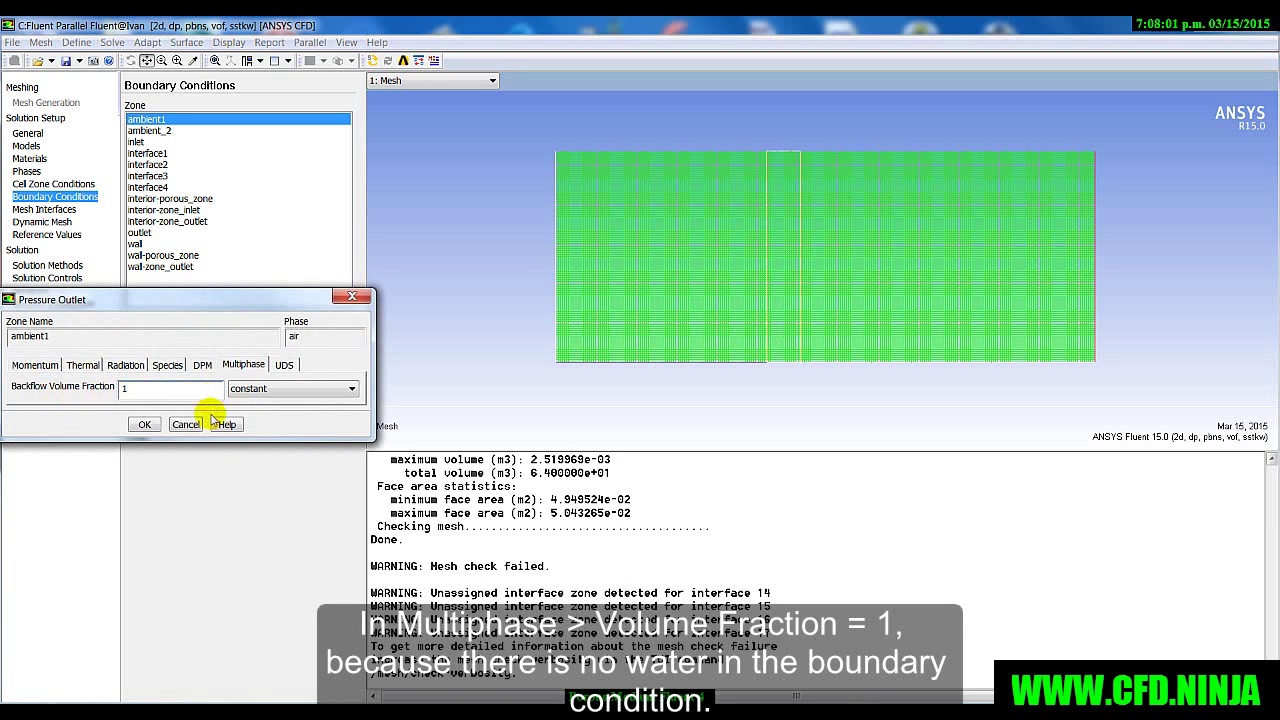
left_click(147, 424)
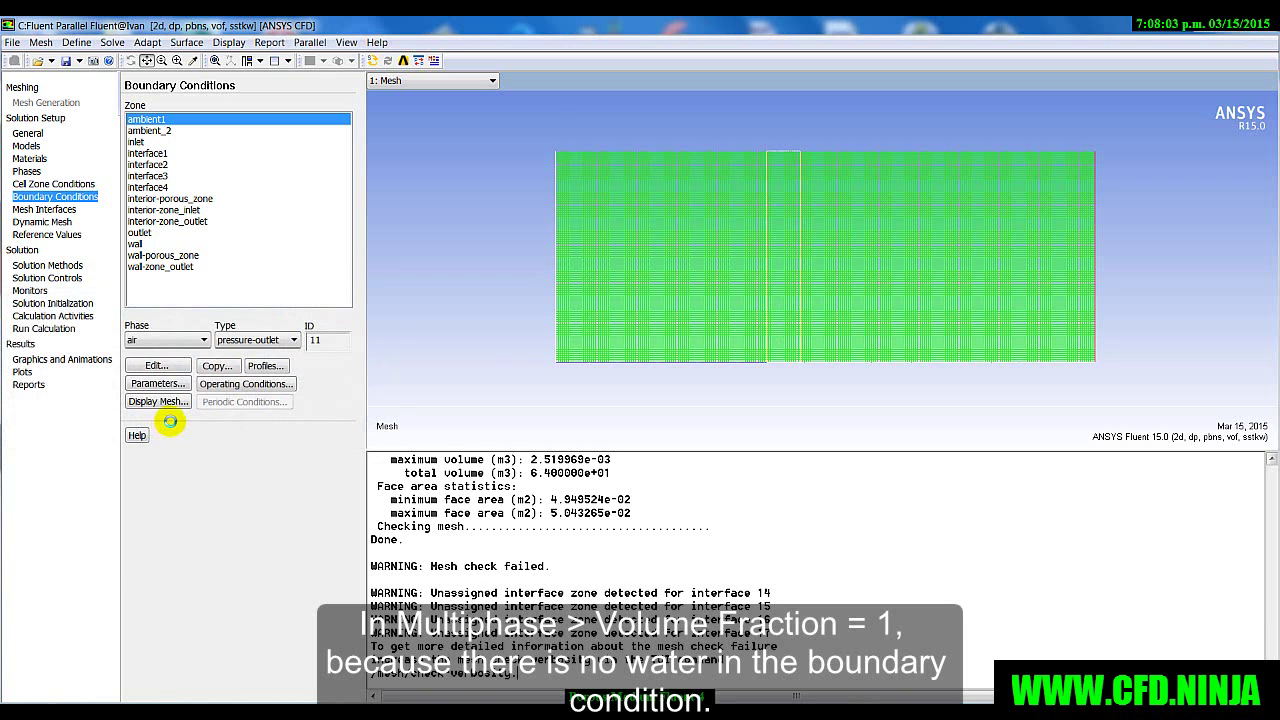
Make the ambient_2 boundary a pressure-outlet for the mixture phase, using the K and Omega turbulence specification.
left_click(159, 132)
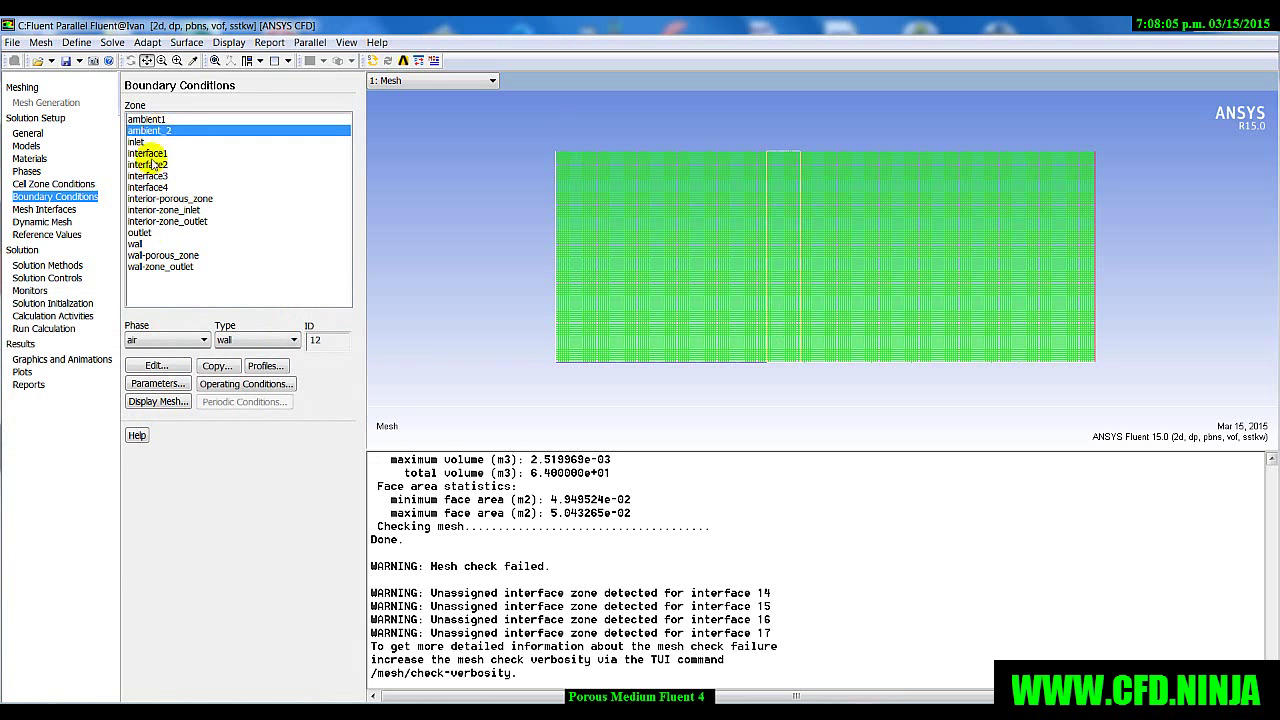
left_click(165, 340)
left_click(150, 352)
left_click(227, 341)
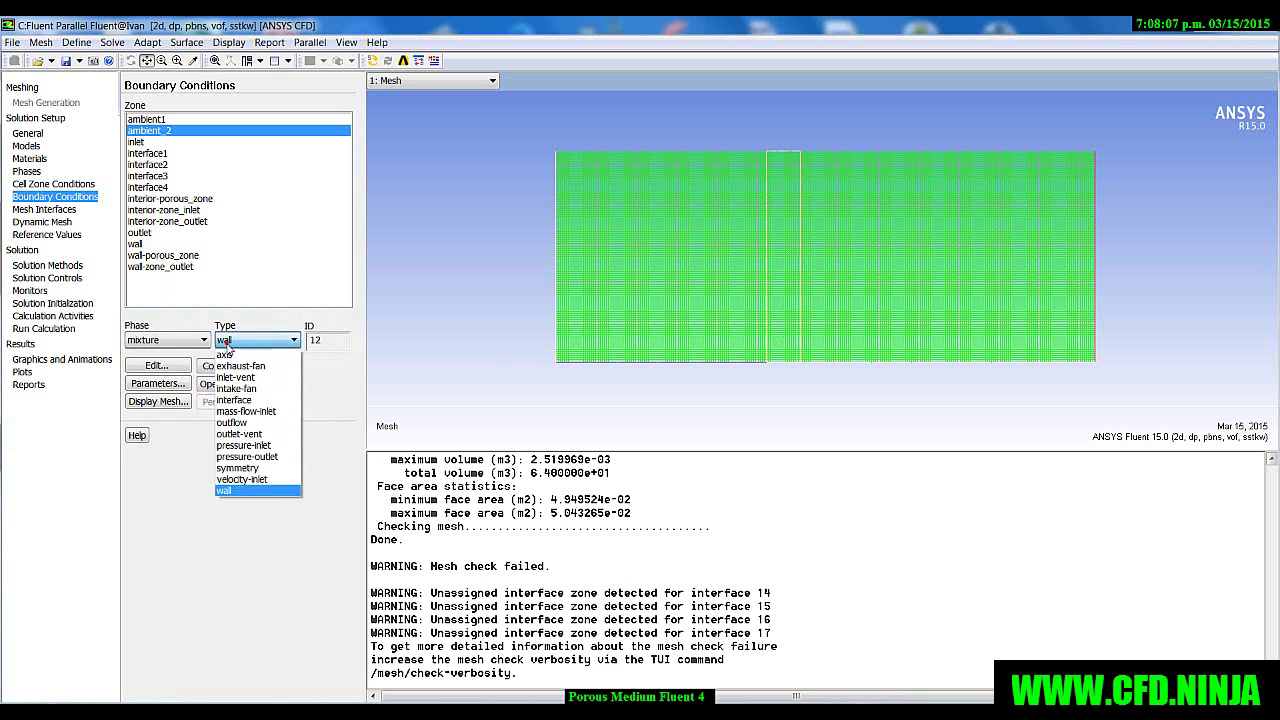
left_click(264, 460)
left_click(214, 369)
left_click(255, 368)
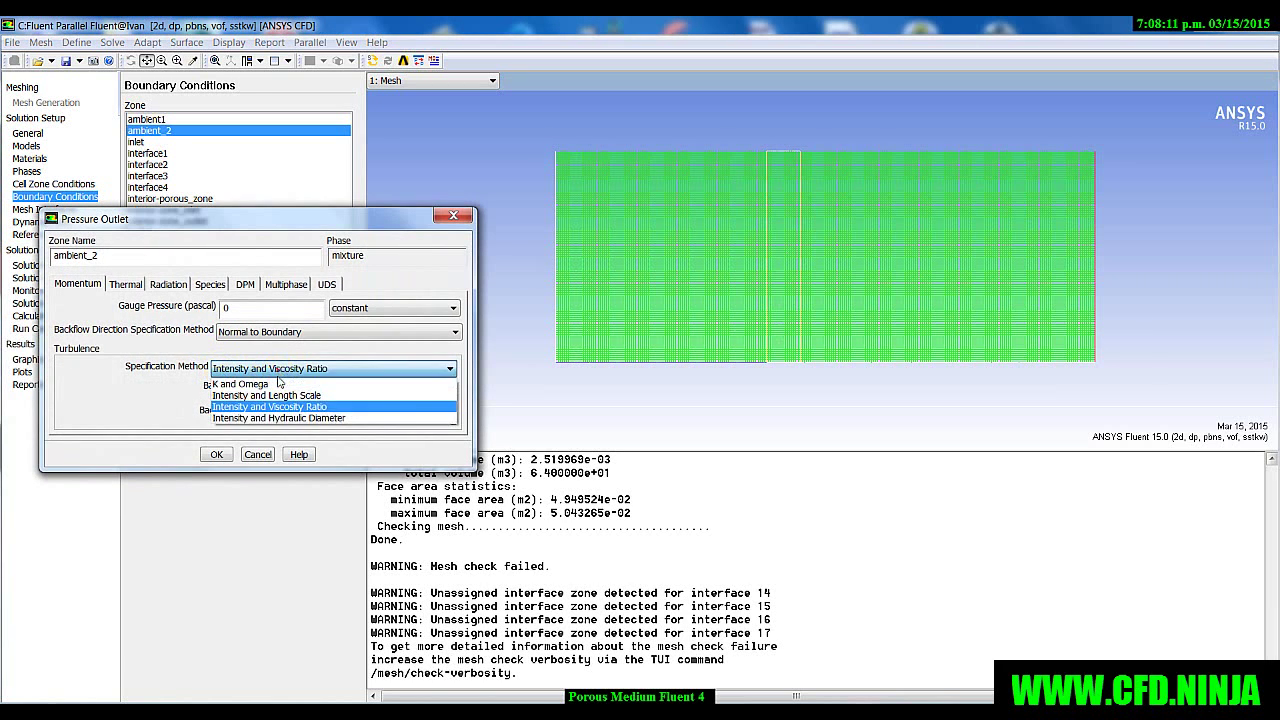
left_click(249, 385)
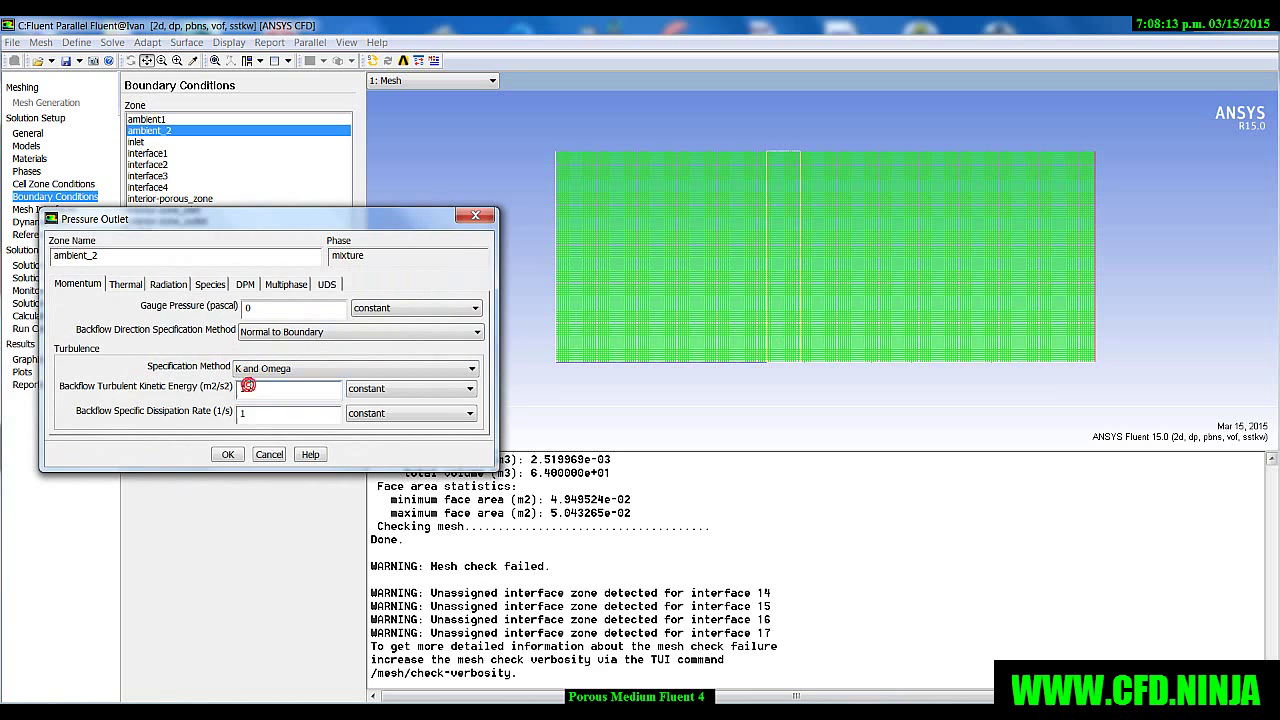
left_click(227, 454)
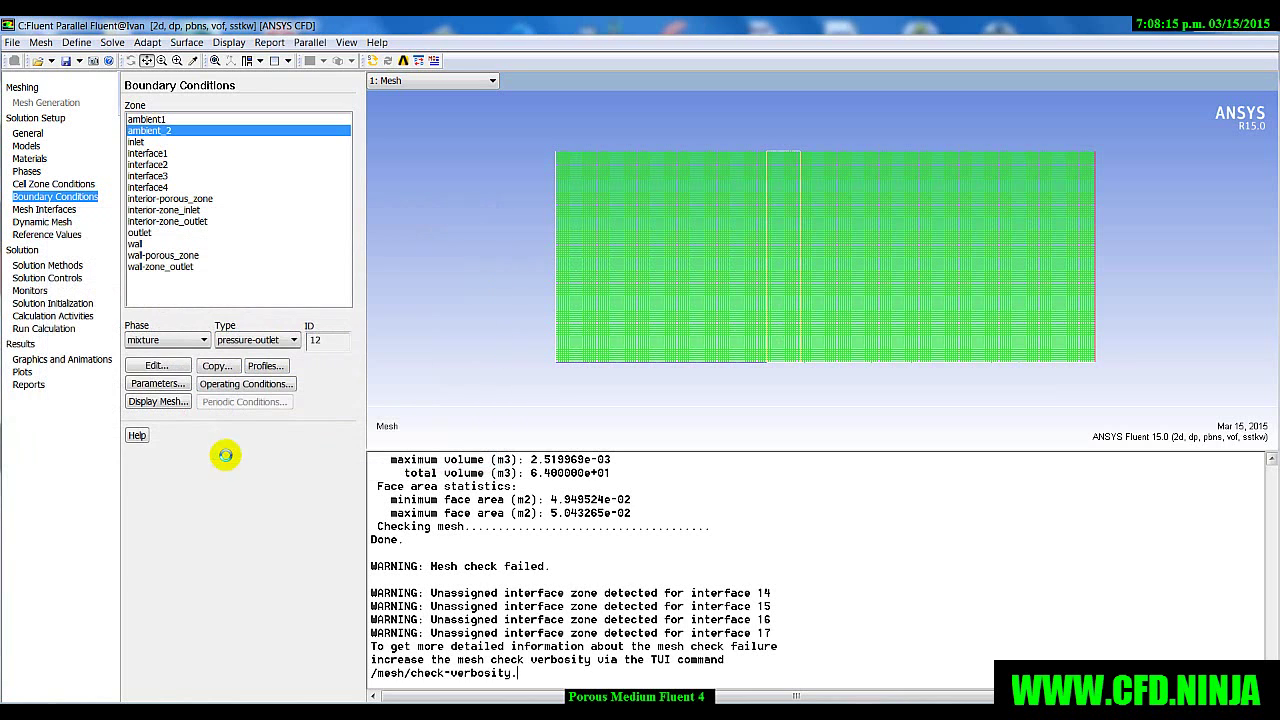
Set the air phase's backflow volume fraction to 1 on the ambient_2 pressure outlet.
left_click(163, 340)
left_click(148, 378)
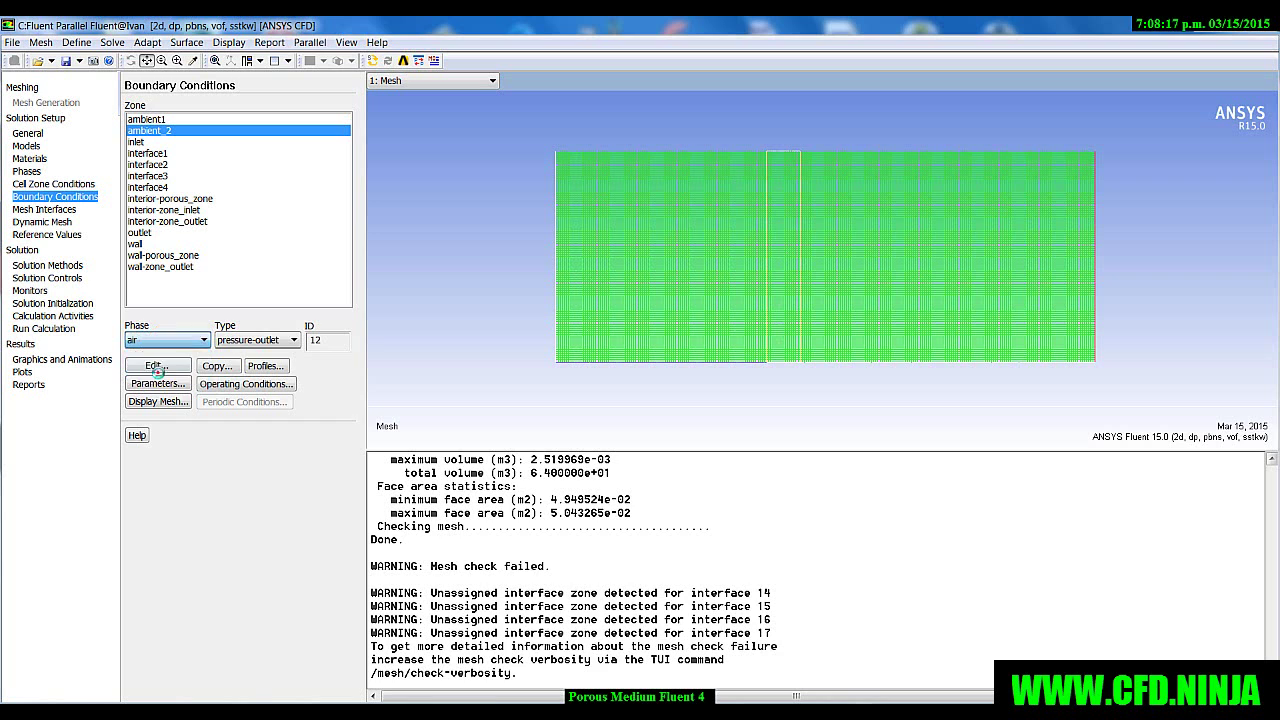
left_click(160, 365)
left_click(243, 365)
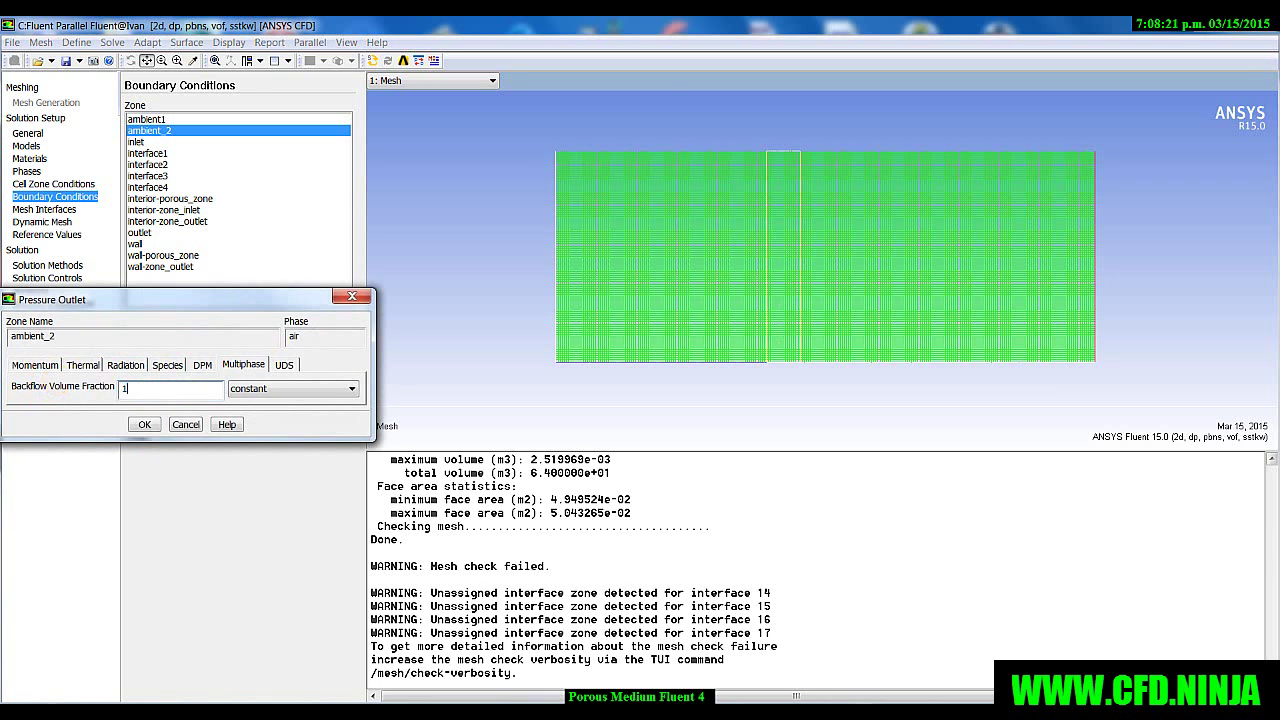
left_click(143, 424)
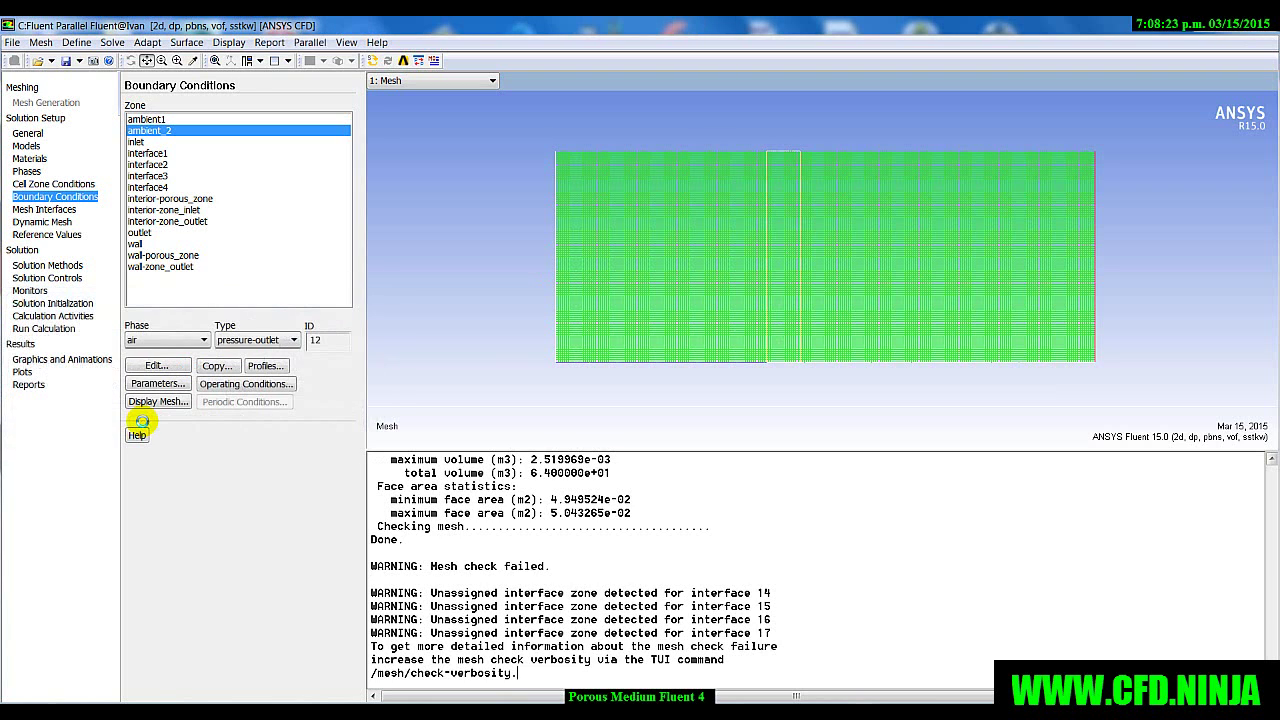
Set the inlet's mixture velocity magnitude to 0.8 m/s and its turbulence specification method to K and Omega.
left_click(135, 142)
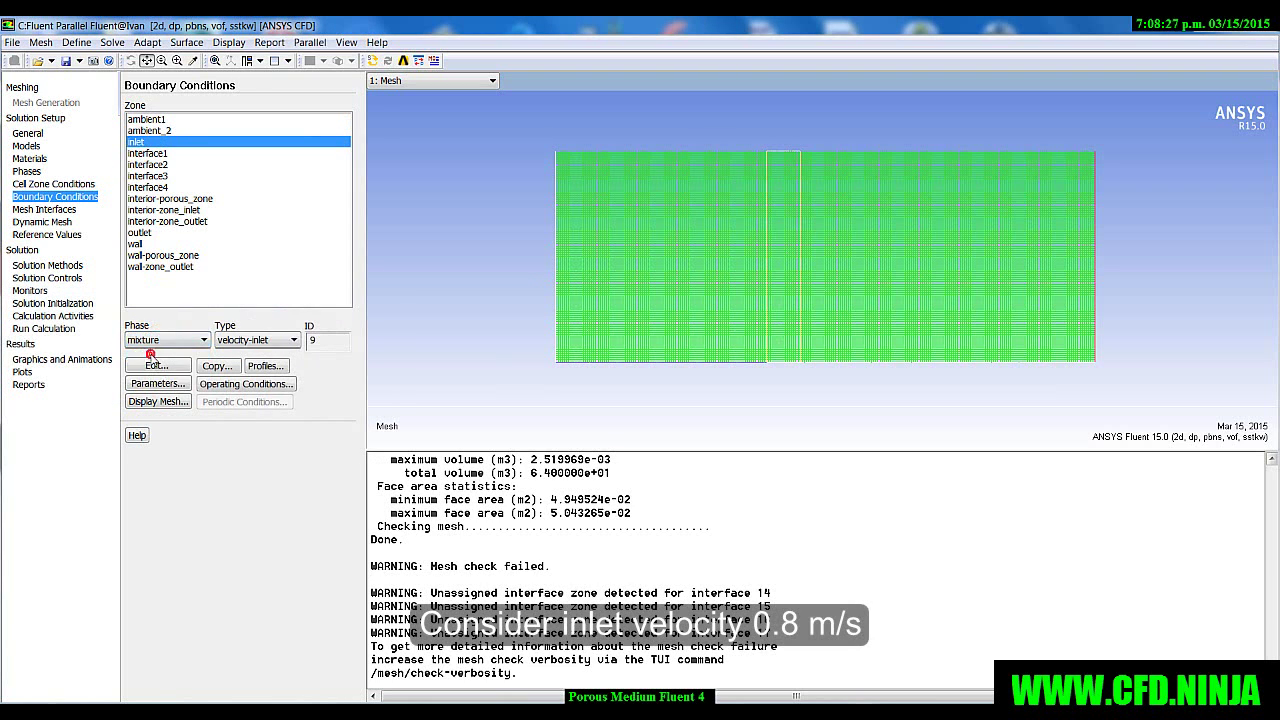
left_click(152, 366)
double_click(207, 350)
type("0.8")
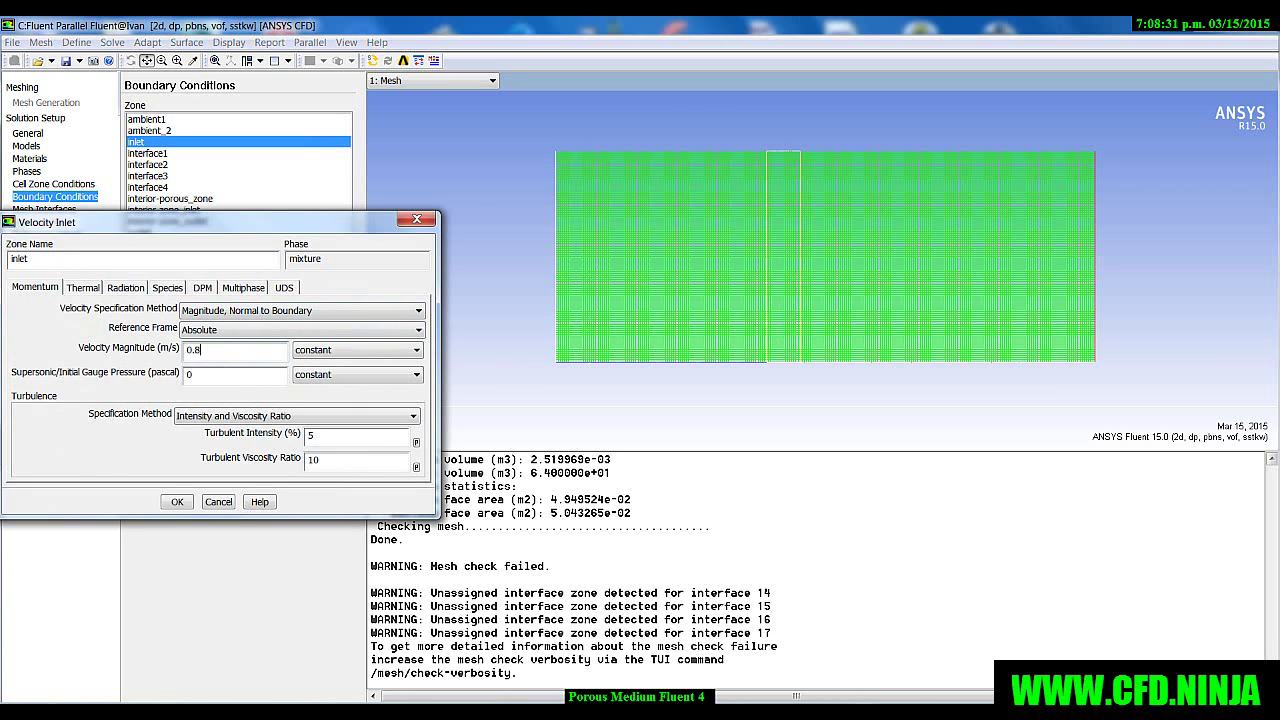
left_click(252, 418)
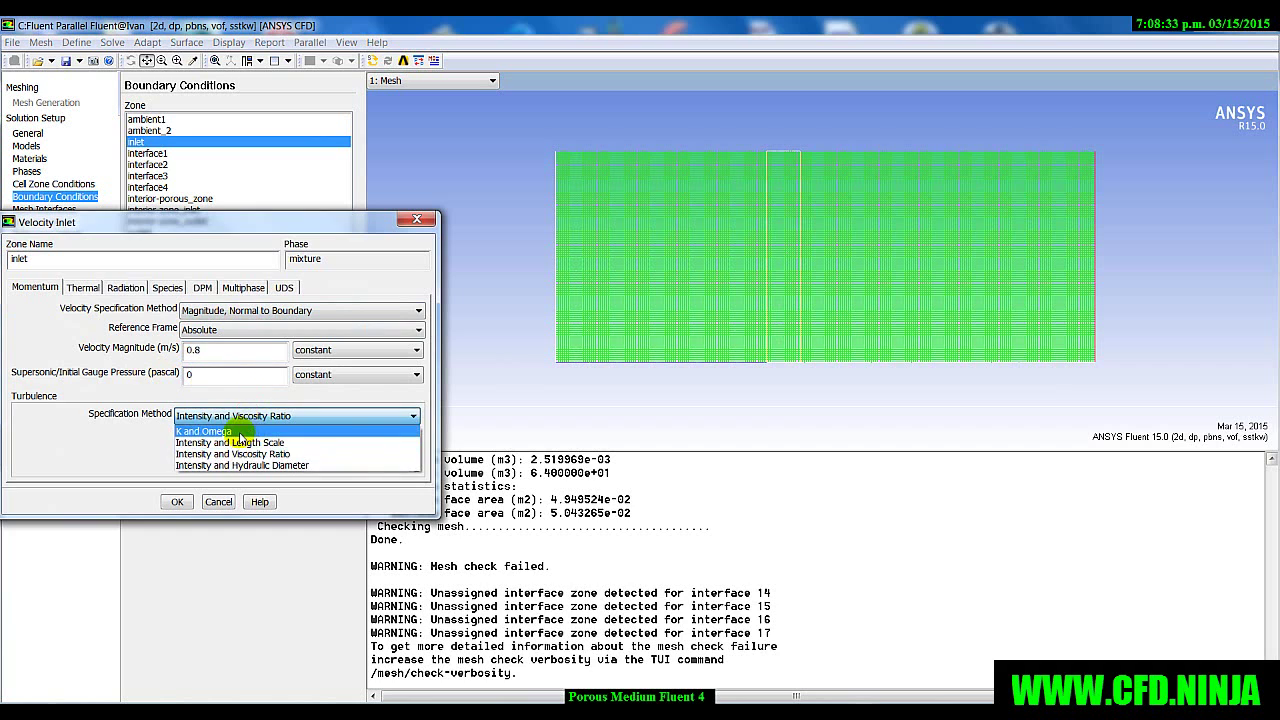
left_click(236, 428)
left_click(176, 502)
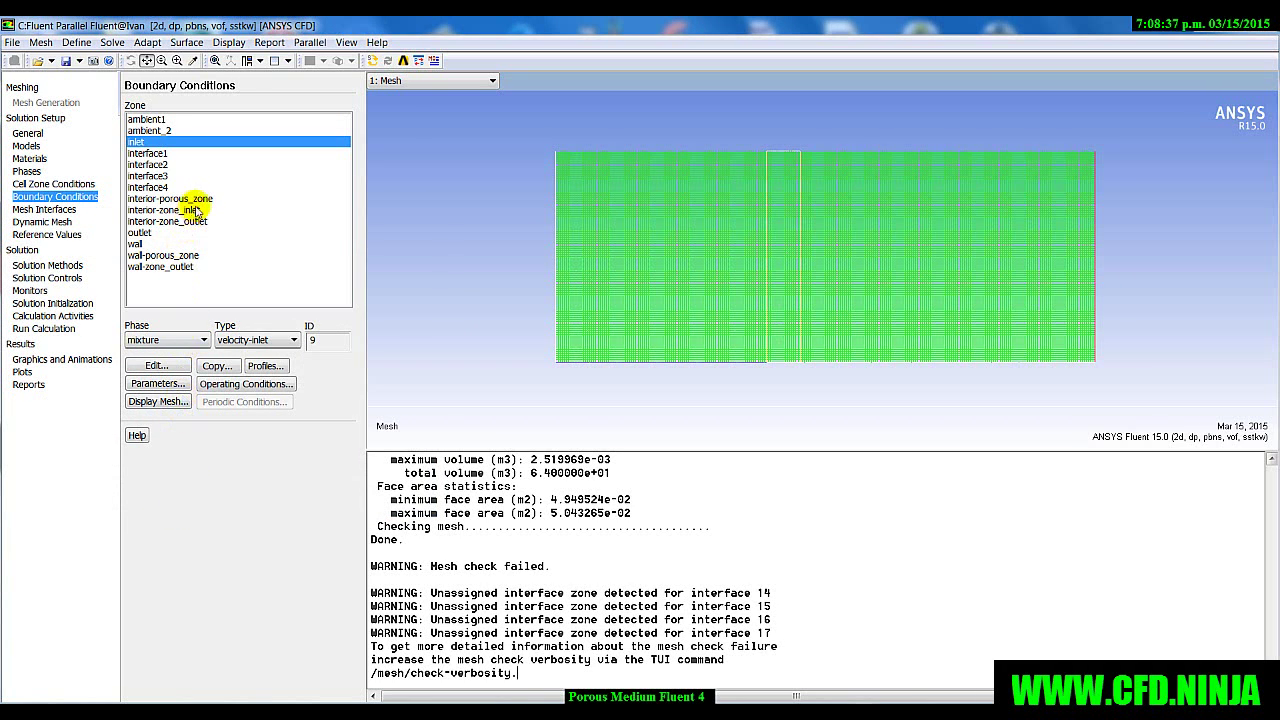
Set the turbulence specification method of the outlet boundary to K and Omega for the mixture phase.
left_click(145, 232)
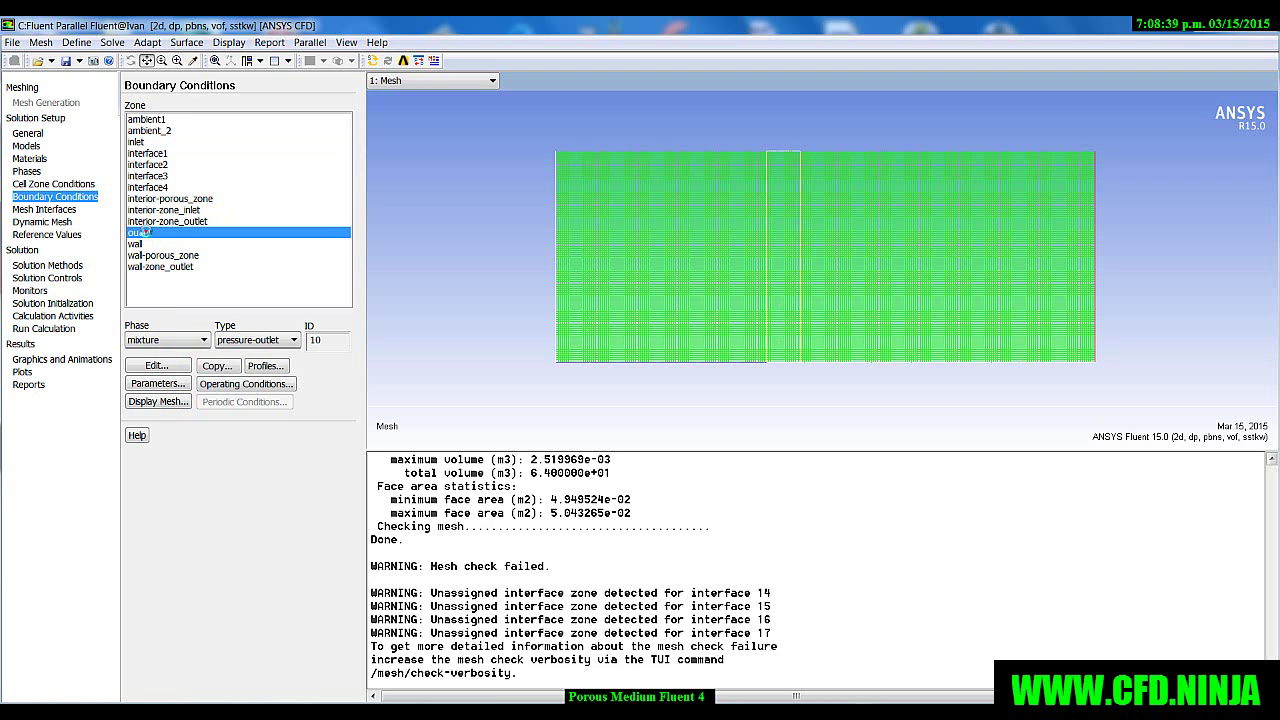
left_click(155, 366)
left_click(212, 394)
left_click(214, 412)
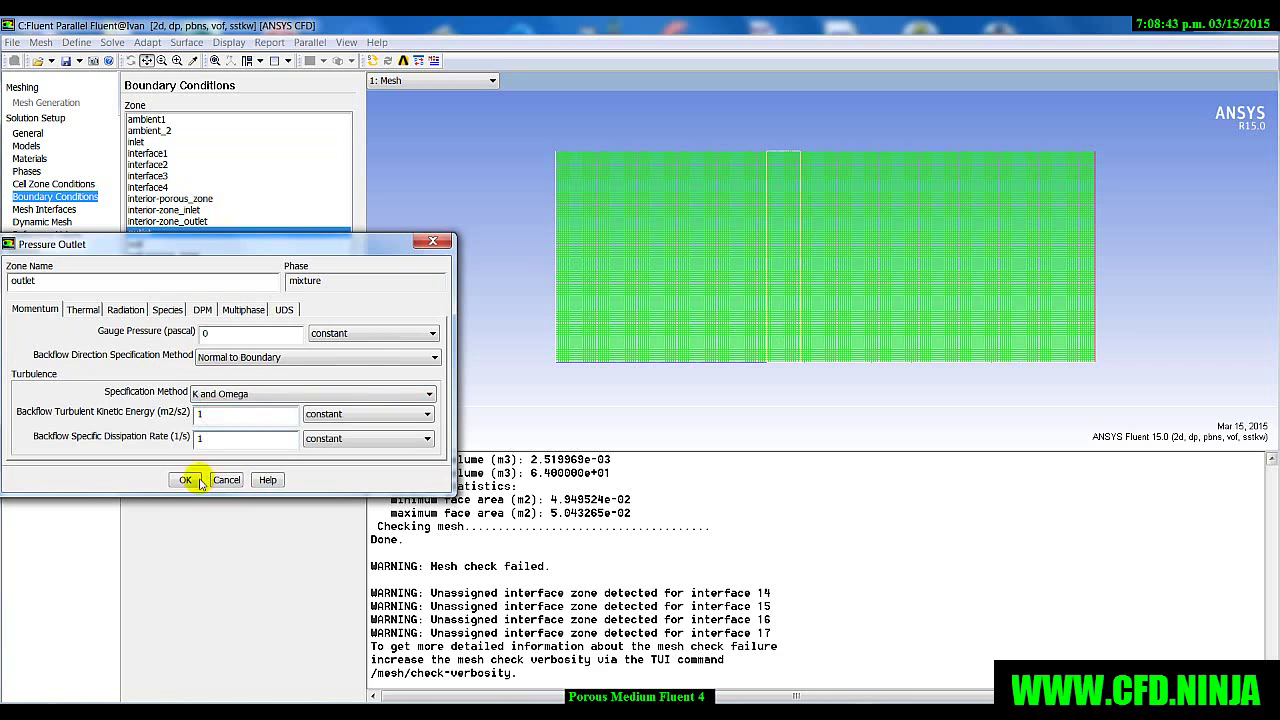
left_click(182, 481)
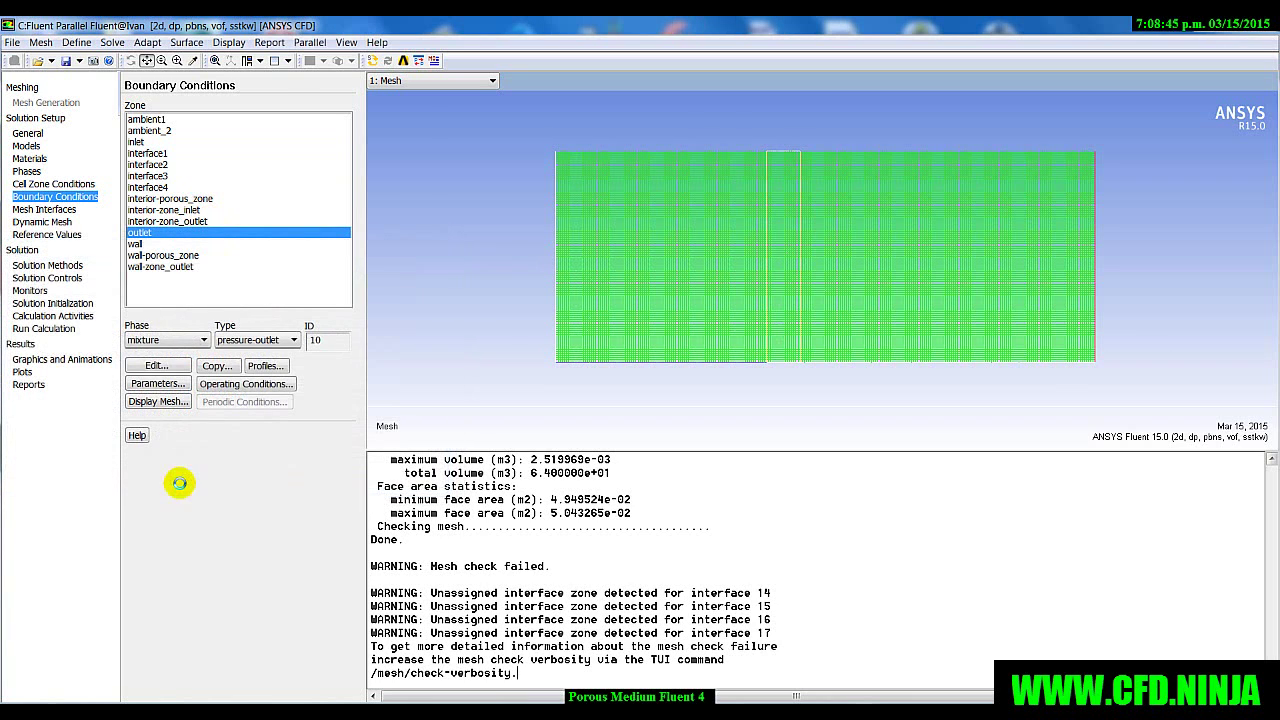
Set the air phase's backflow volume fraction to 1 on the outlet boundary.
left_click(184, 341)
left_click(150, 368)
left_click(155, 366)
left_click(235, 366)
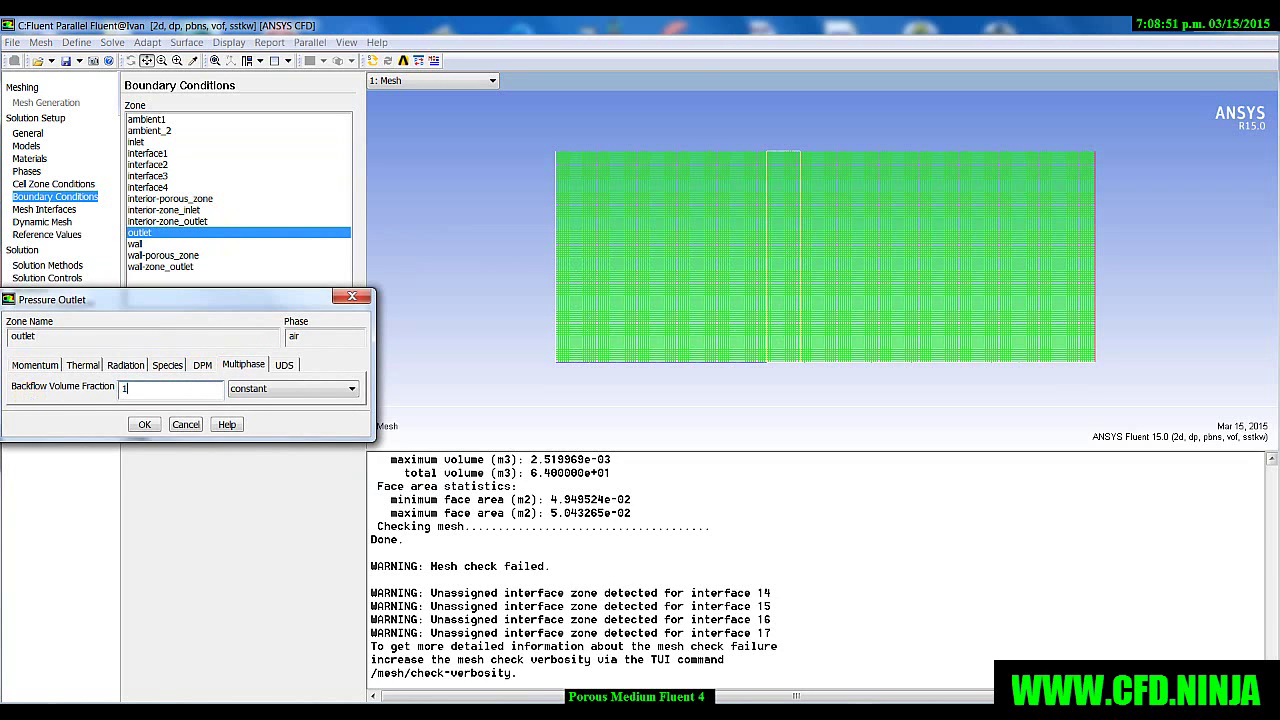
left_click(145, 424)
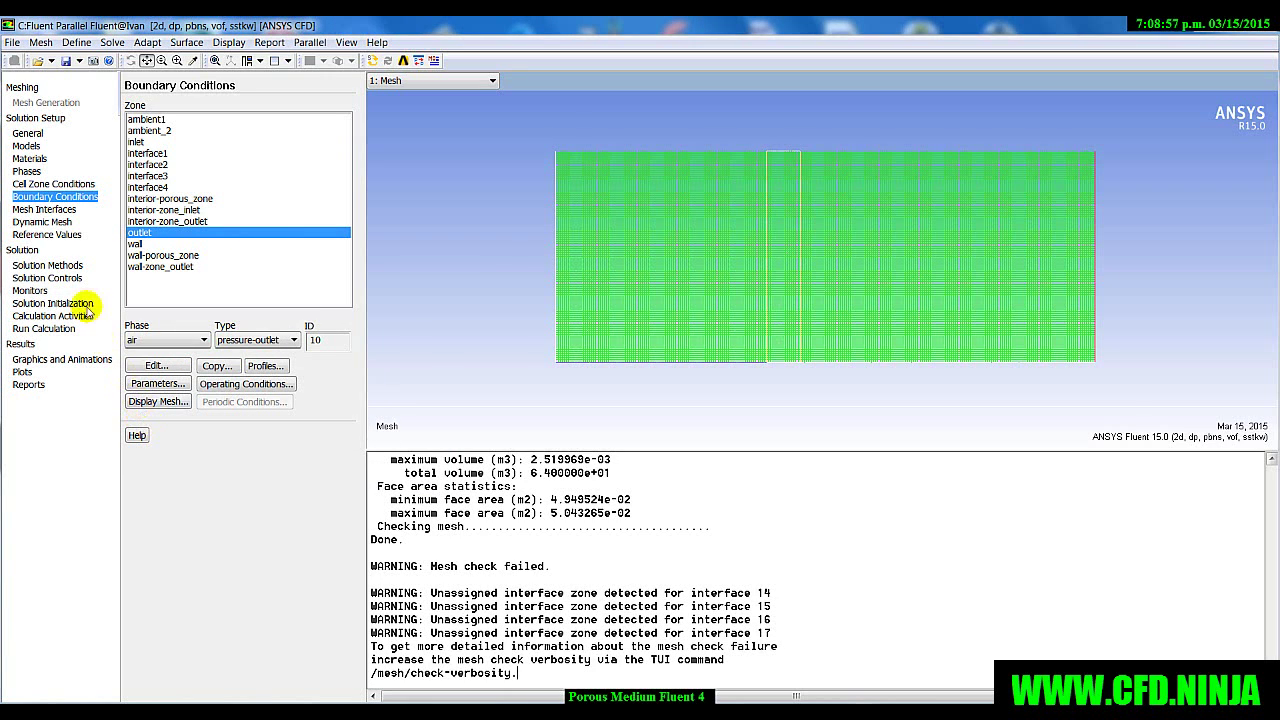
Create a mesh interface named porosity-inlet that pairs interface1 with interface2.
left_click(68, 212)
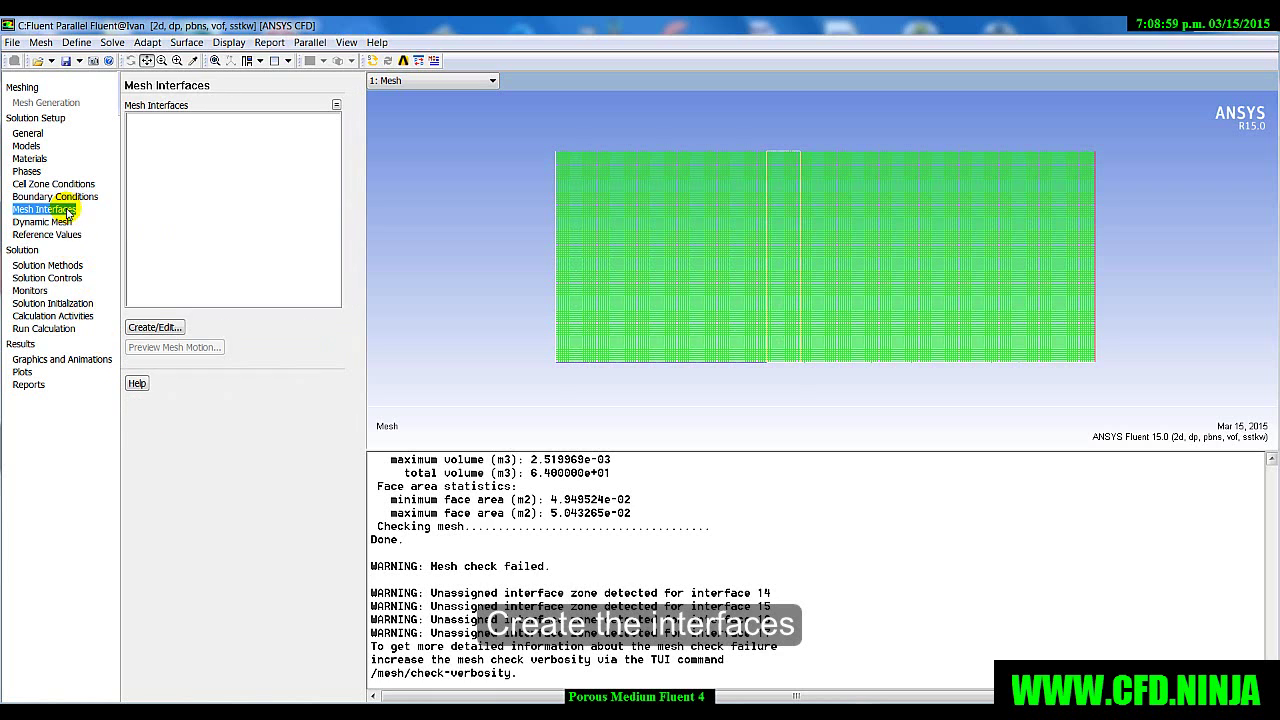
left_click(153, 329)
left_click(202, 223)
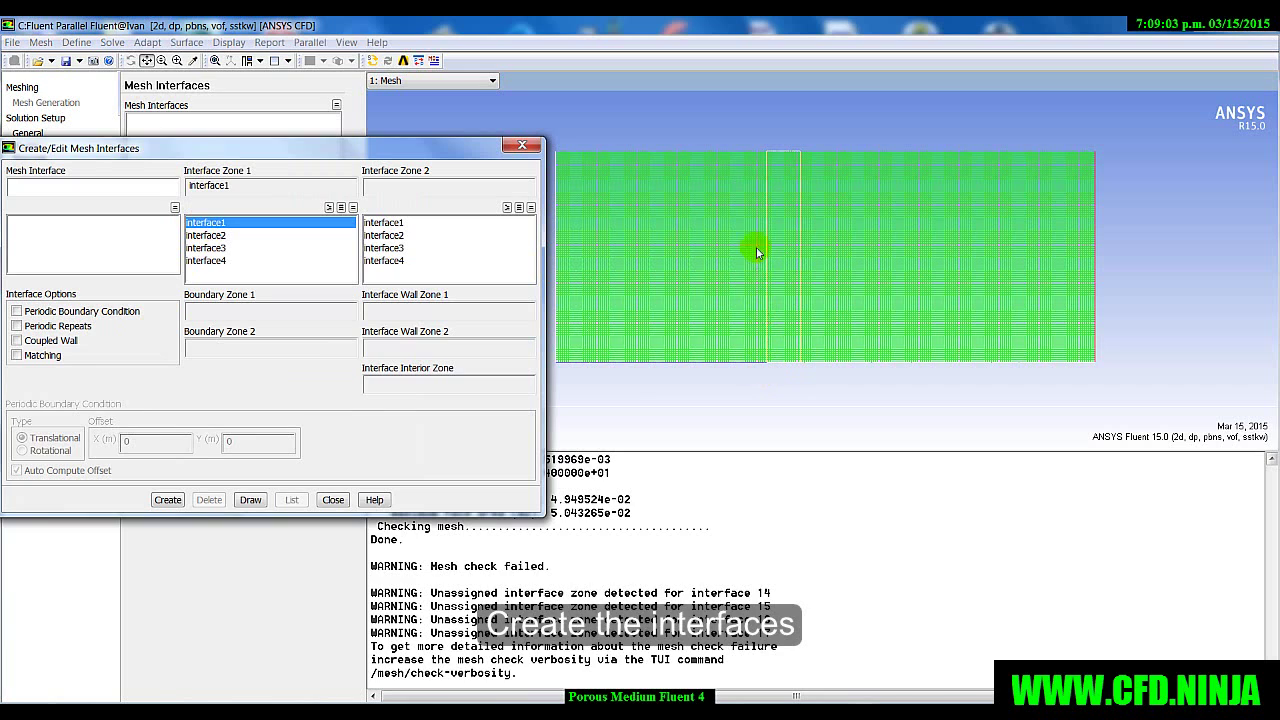
left_click(372, 236)
left_click(106, 190)
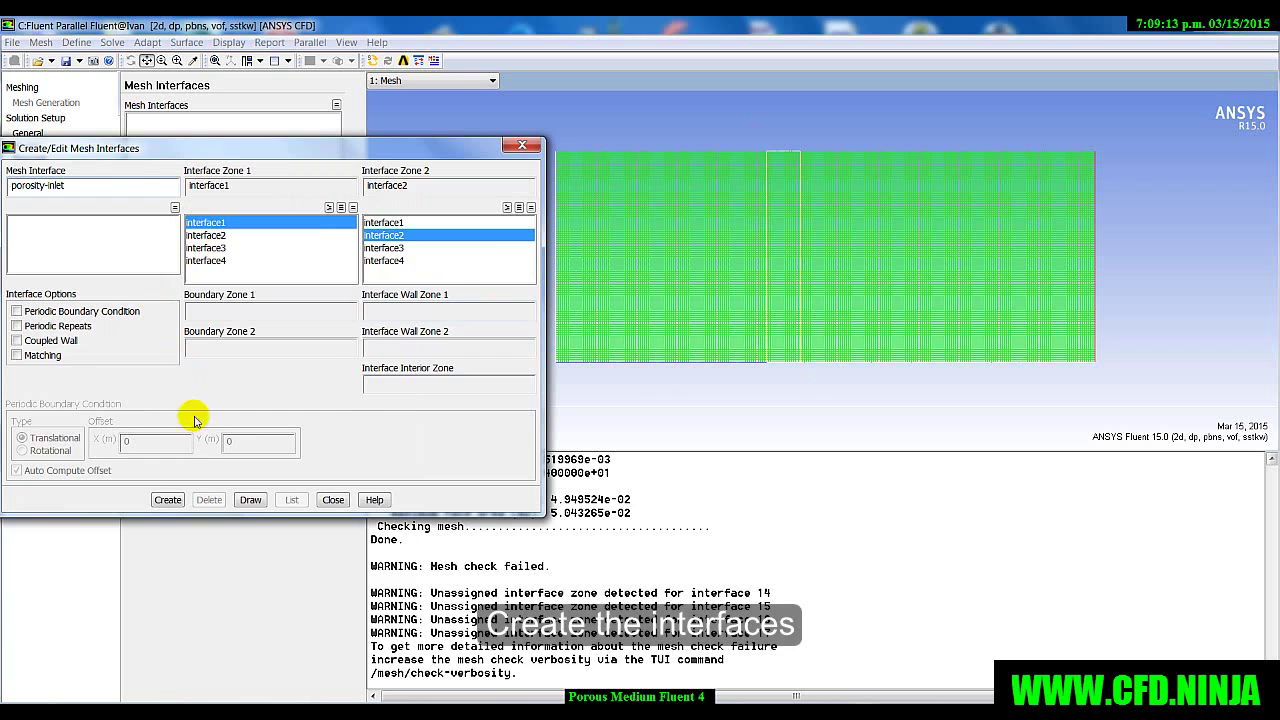
left_click(167, 500)
Create a mesh interface named porosity-outlet that pairs interface3 with interface4, and finish the interface setup.
left_click(218, 248)
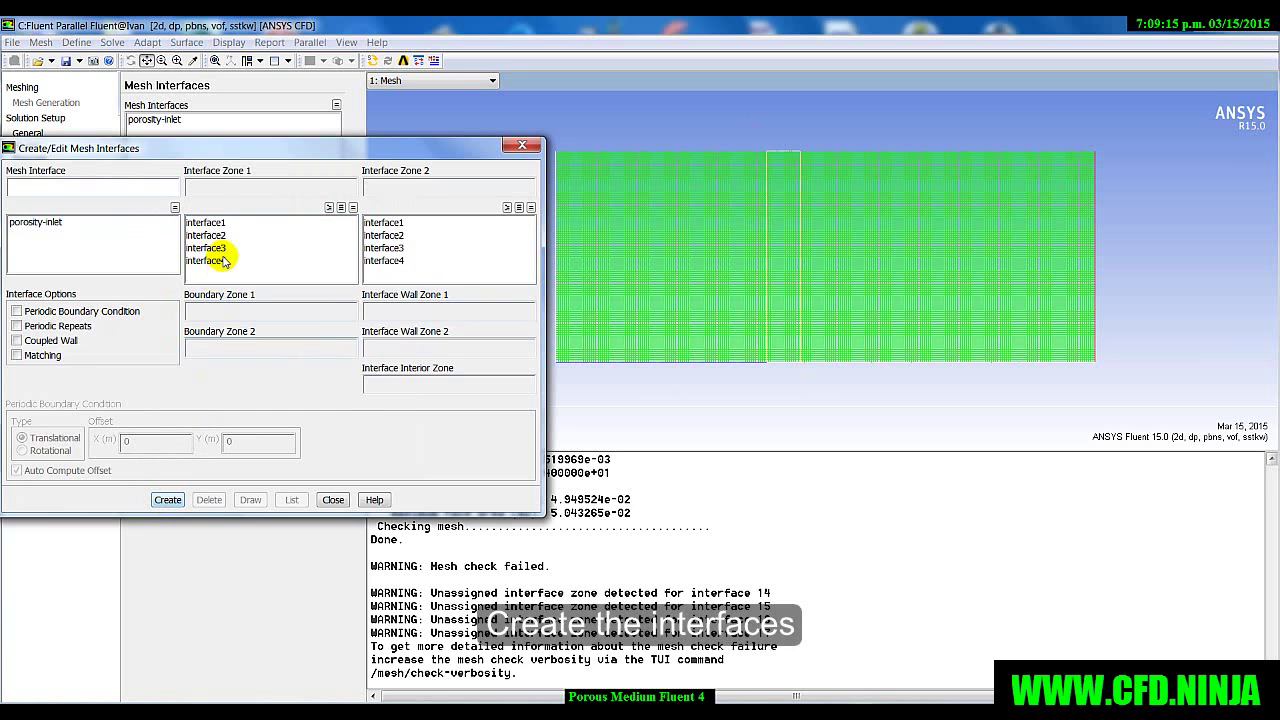
left_click(370, 261)
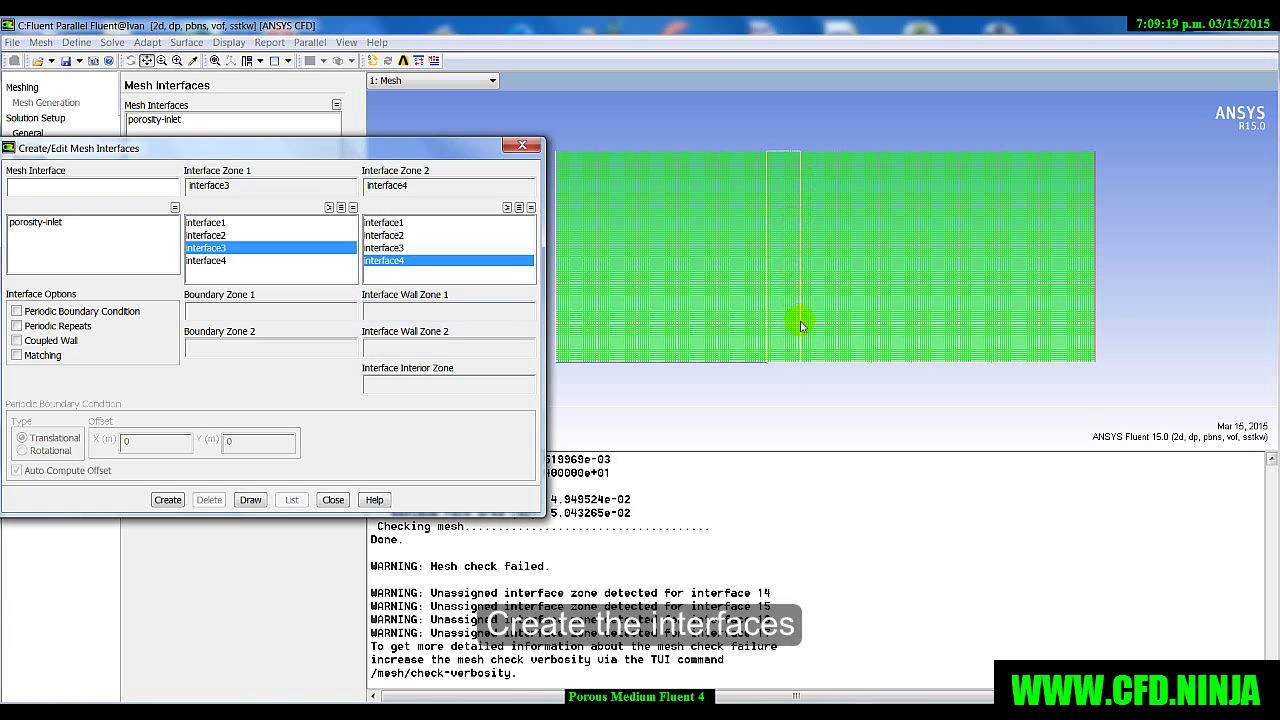
left_click(132, 188)
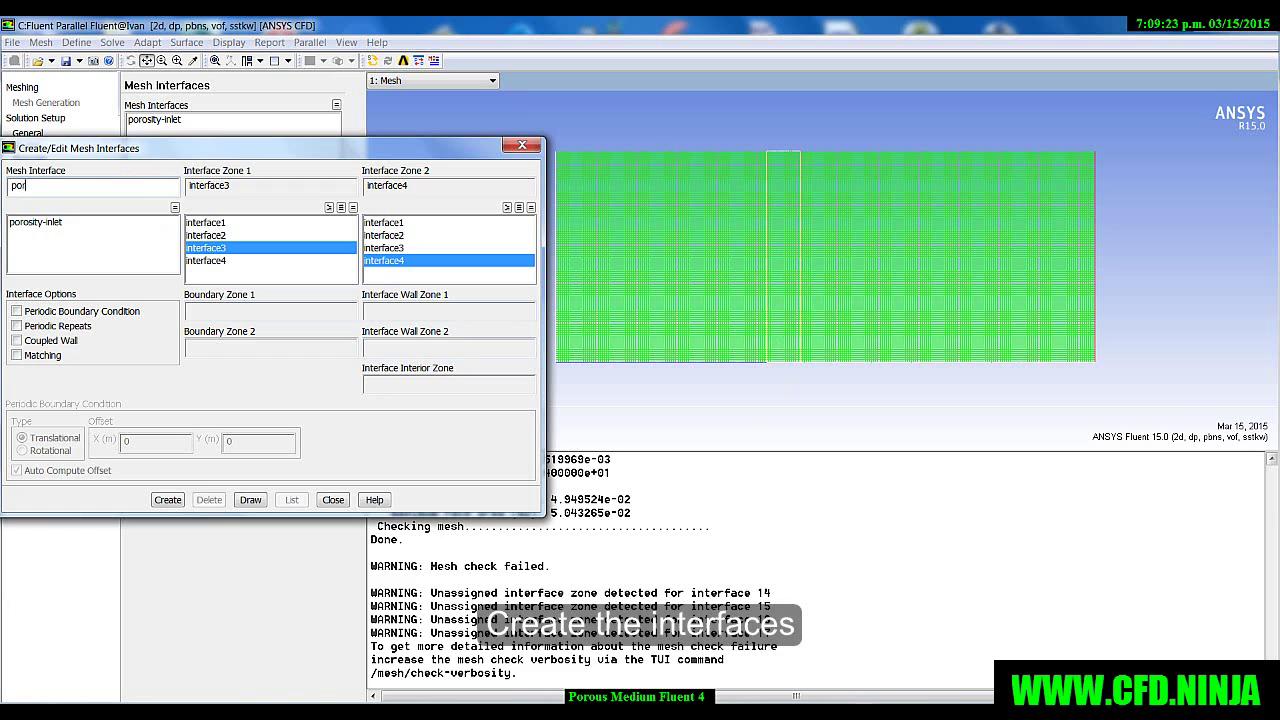
type("porosity-outlet")
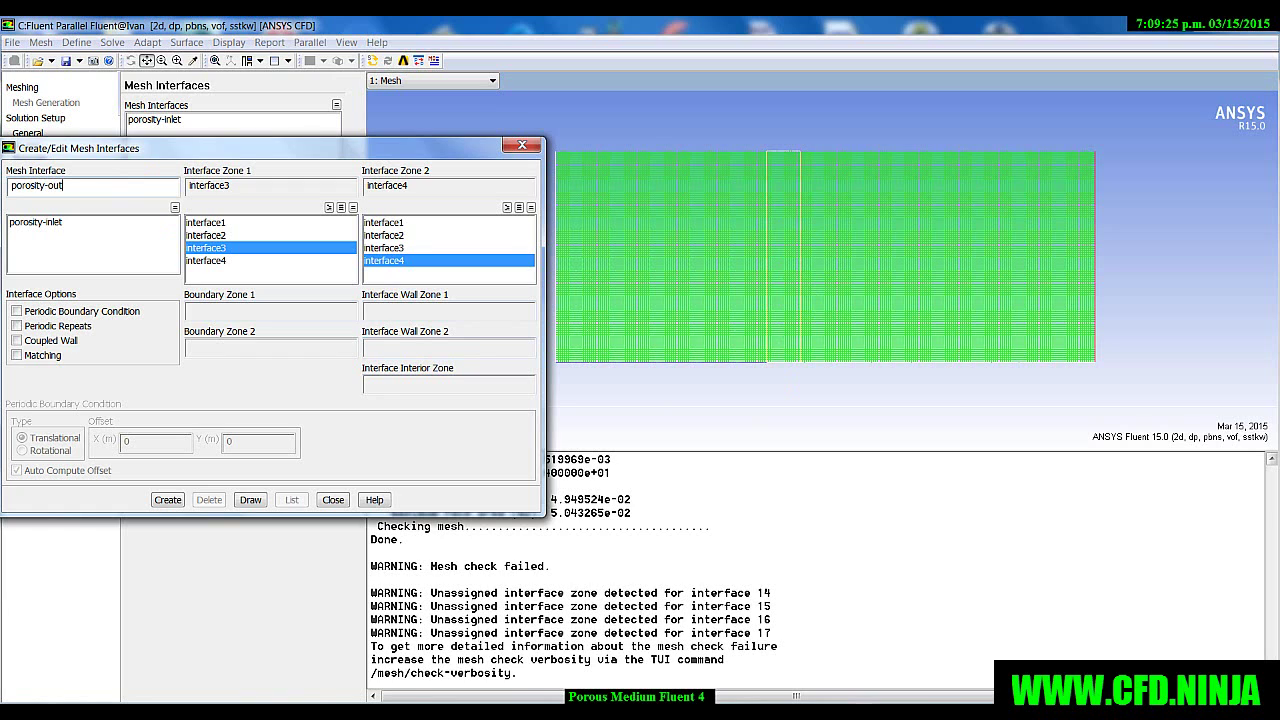
left_click(167, 499)
left_click(334, 500)
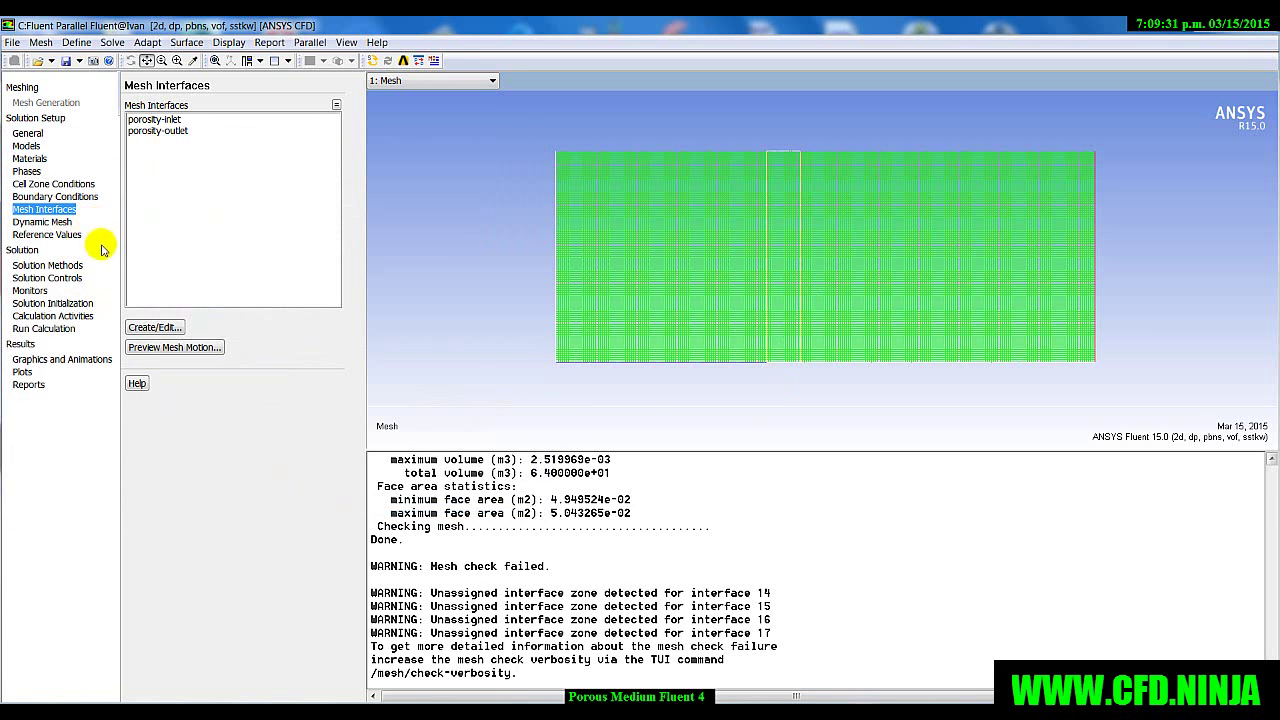
Compute the reference values from the inlet boundary.
left_click(65, 234)
left_click(182, 119)
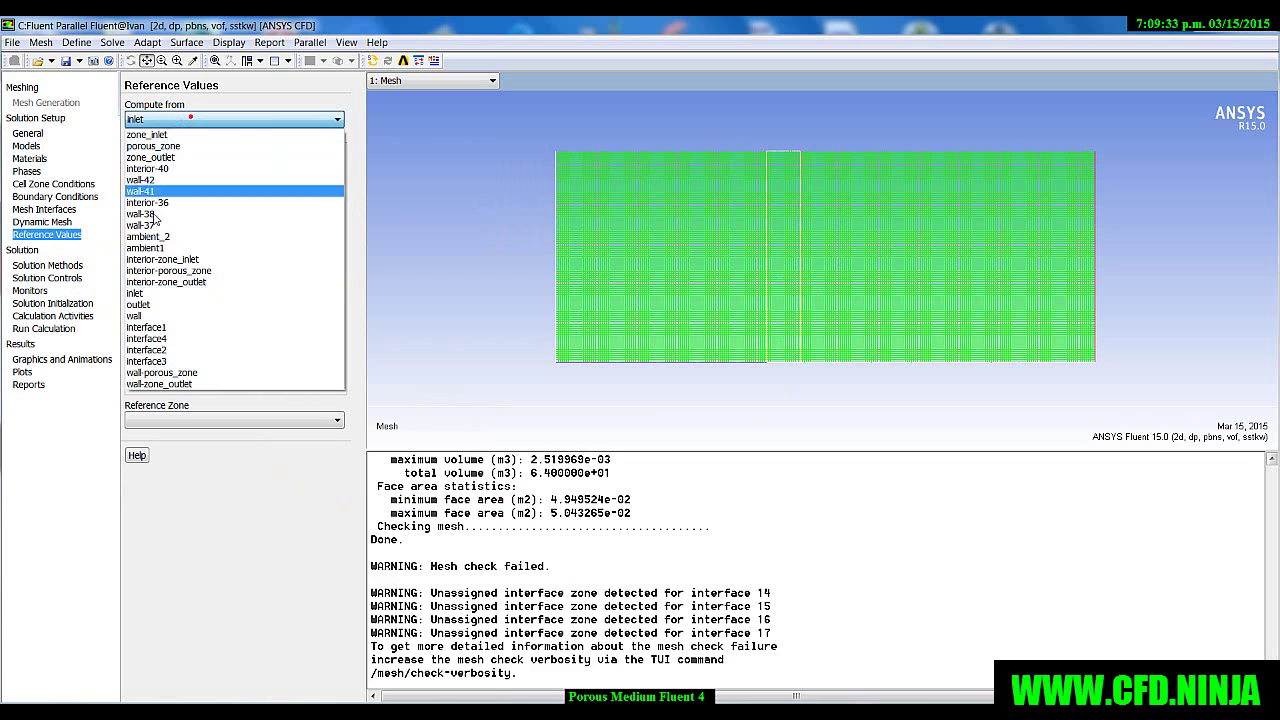
left_click(175, 294)
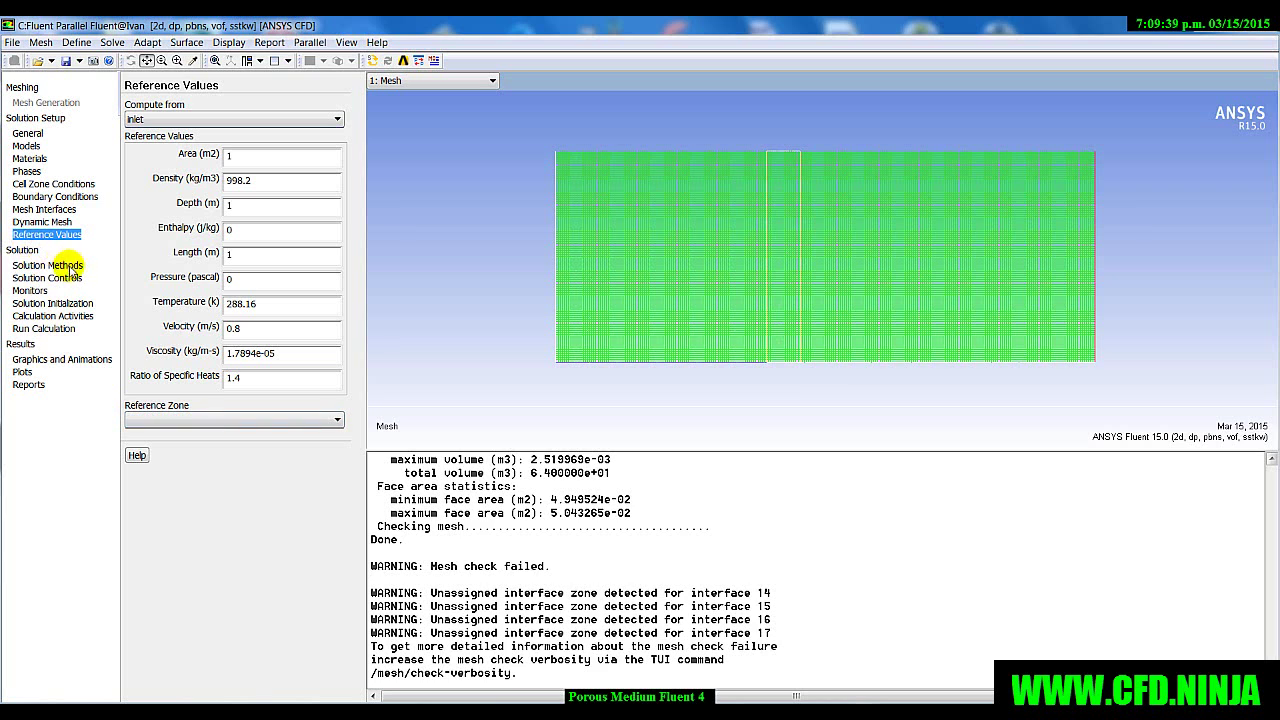
Set the spatial discretization to Body Force Weighted for pressure and Second Order Upwind for volume fraction.
left_click(70, 266)
left_click(186, 188)
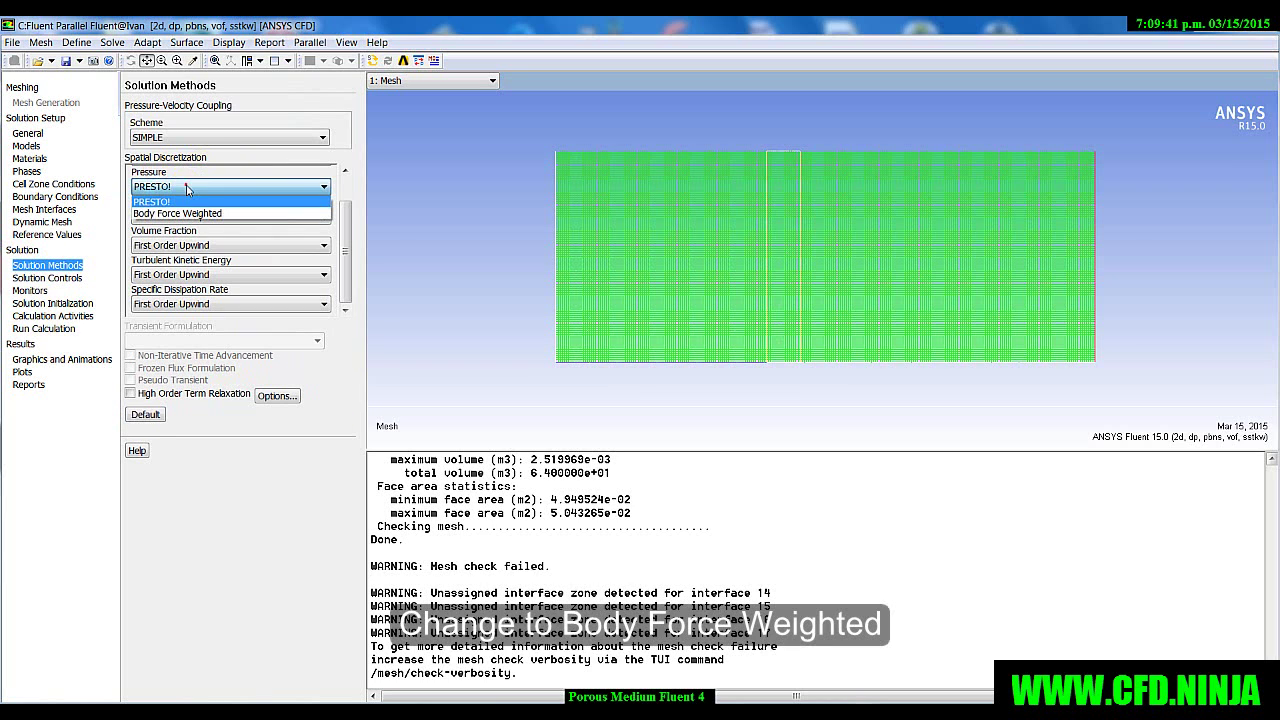
left_click(250, 213)
left_click(232, 245)
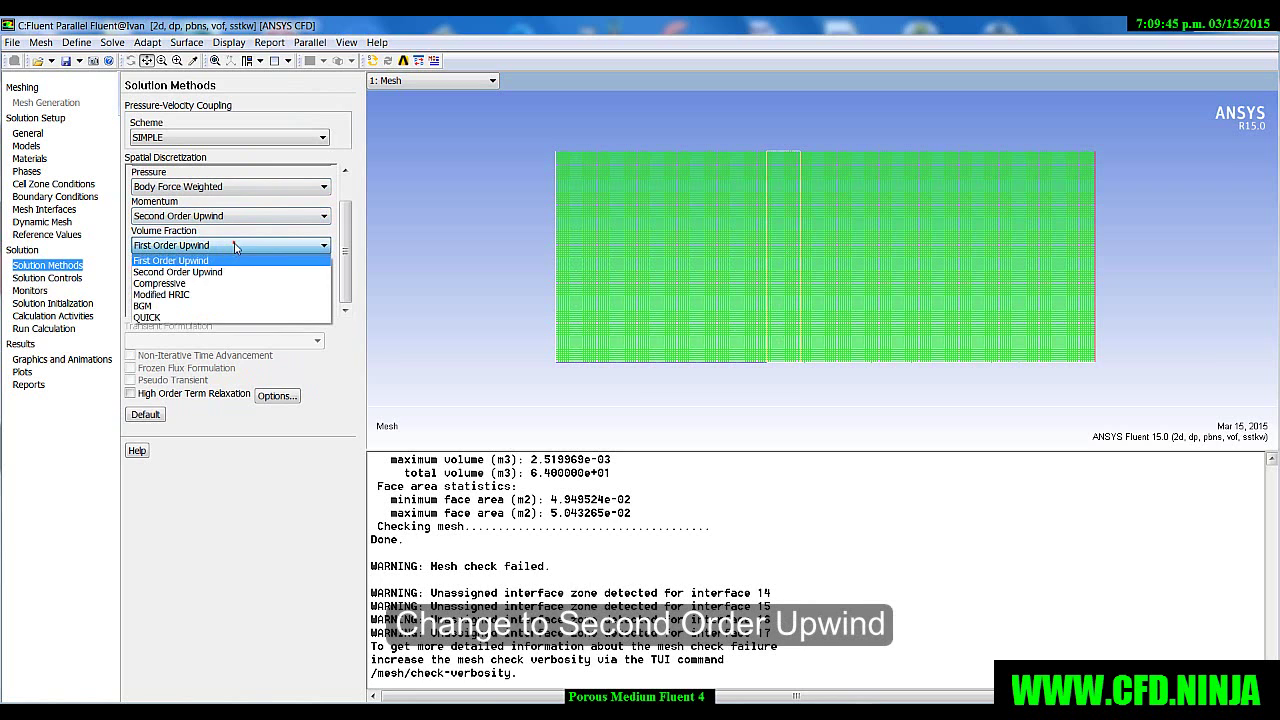
left_click(210, 272)
Set the turbulent kinetic energy and specific dissipation rate discretization to Second Order Upwind.
left_click(345, 258)
left_click(240, 278)
left_click(205, 289)
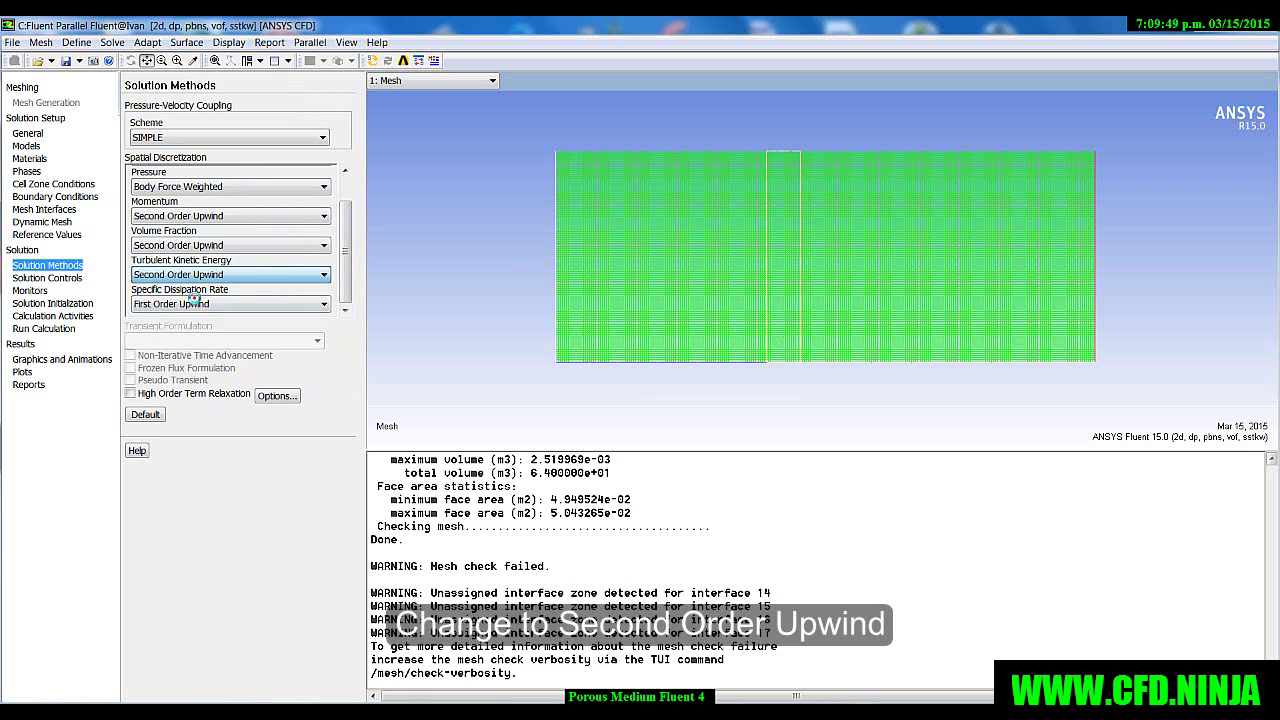
left_click(208, 306)
left_click(203, 330)
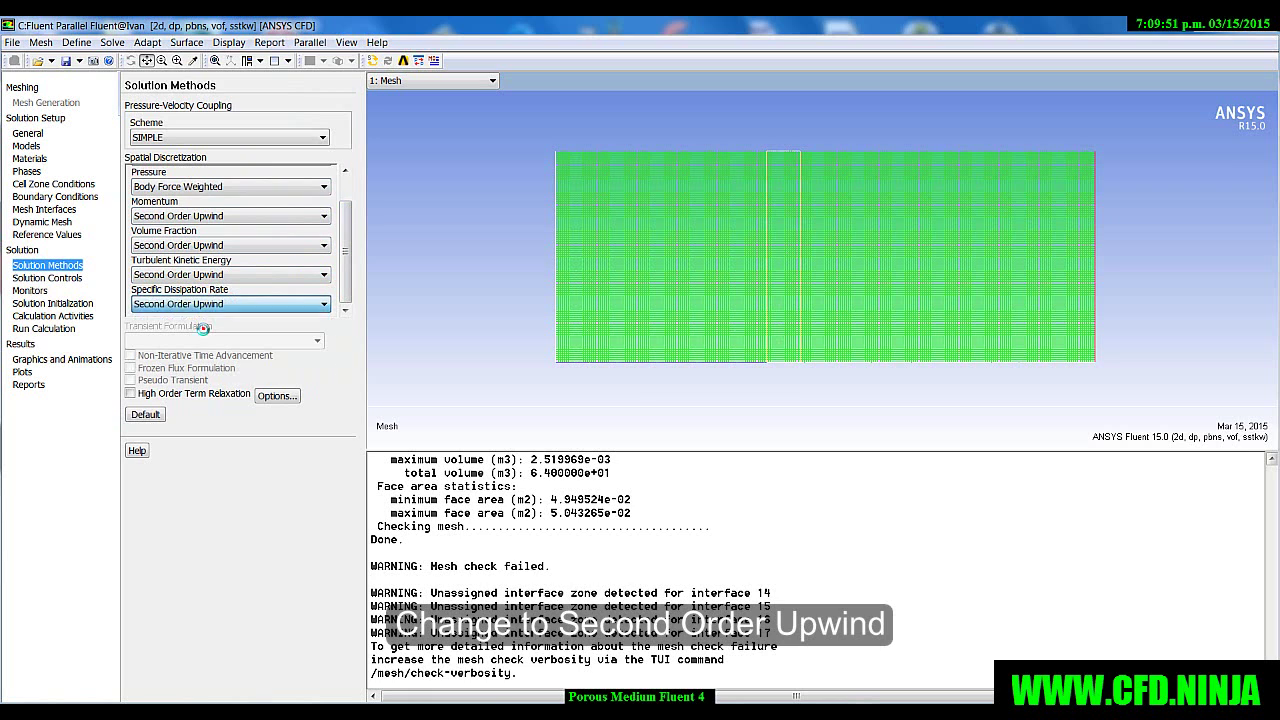
left_click_drag(345, 260, 352, 288)
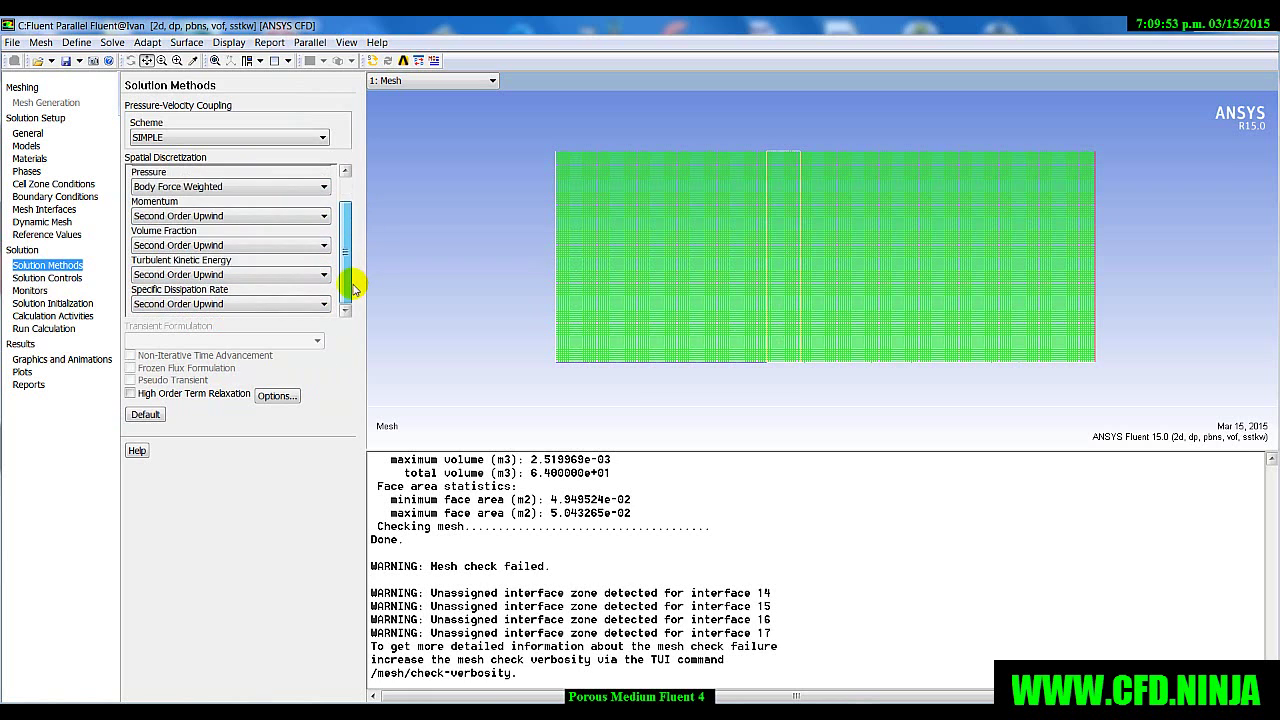
Initialize the solution with standard initialization computed from the inlet, with the air volume fraction set to 1.
left_click(50, 278)
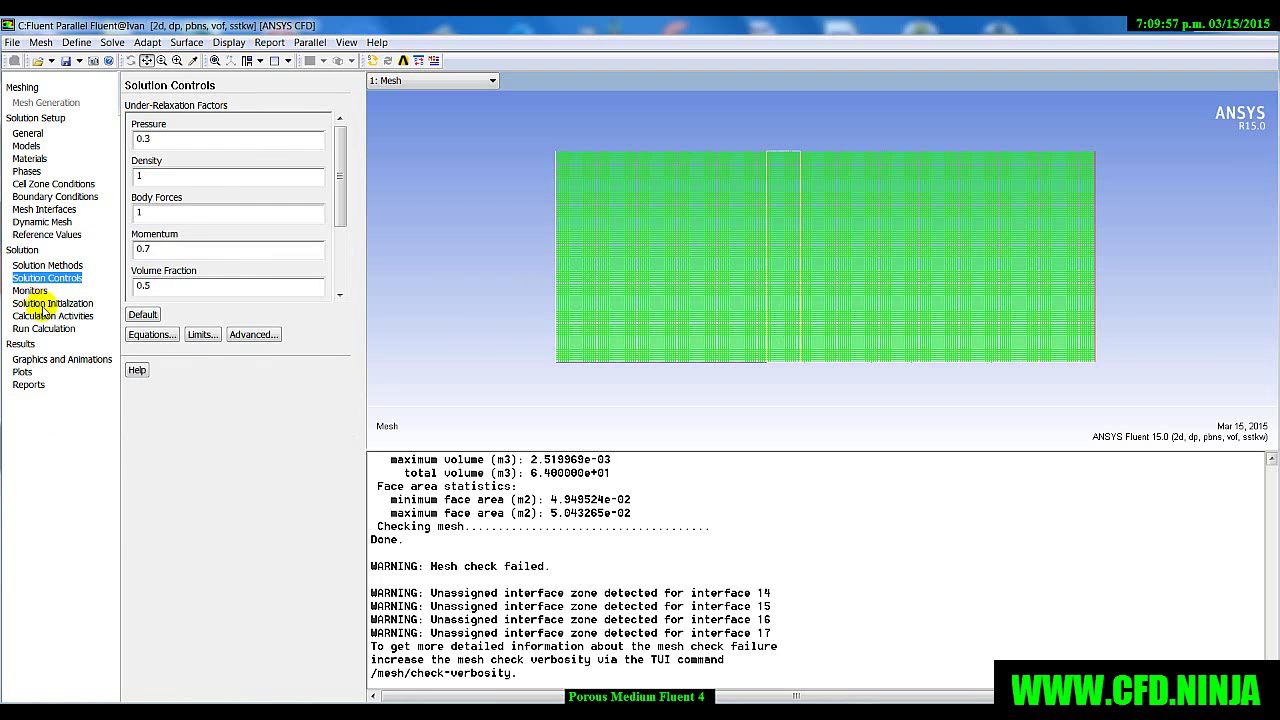
left_click(44, 304)
left_click(152, 170)
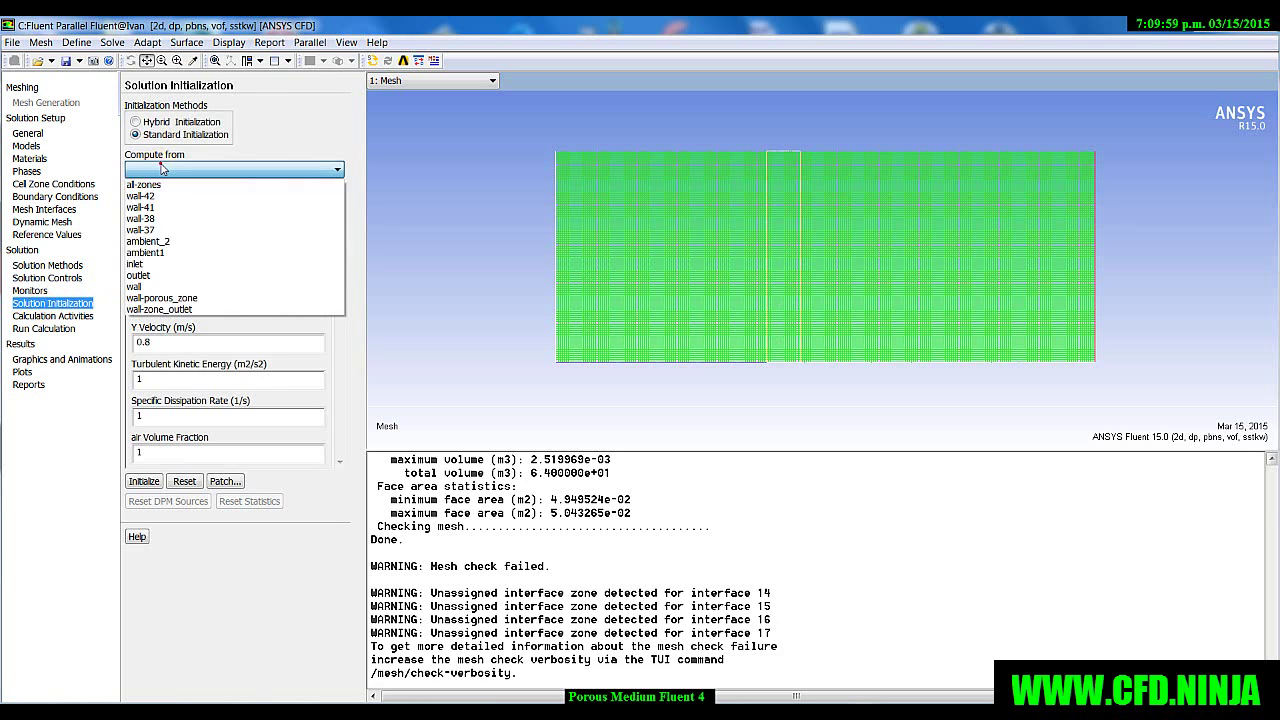
left_click(138, 264)
left_click(183, 455)
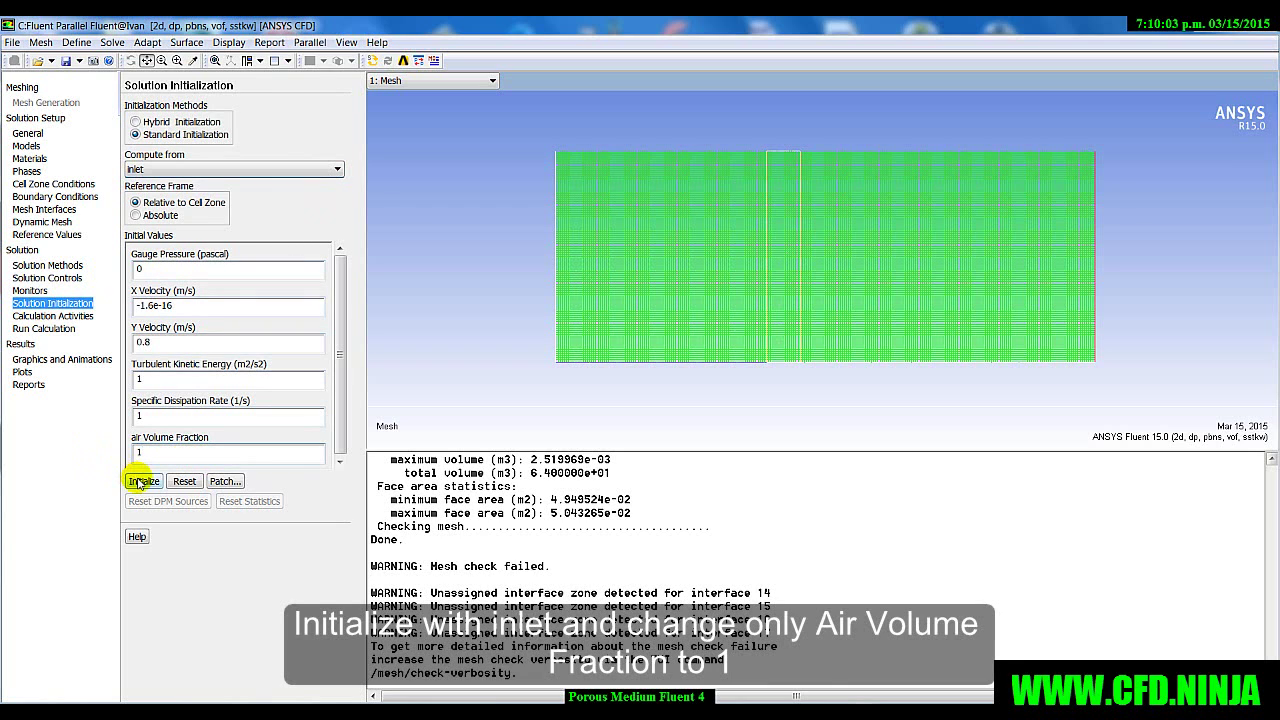
left_click(143, 481)
left_click(113, 512)
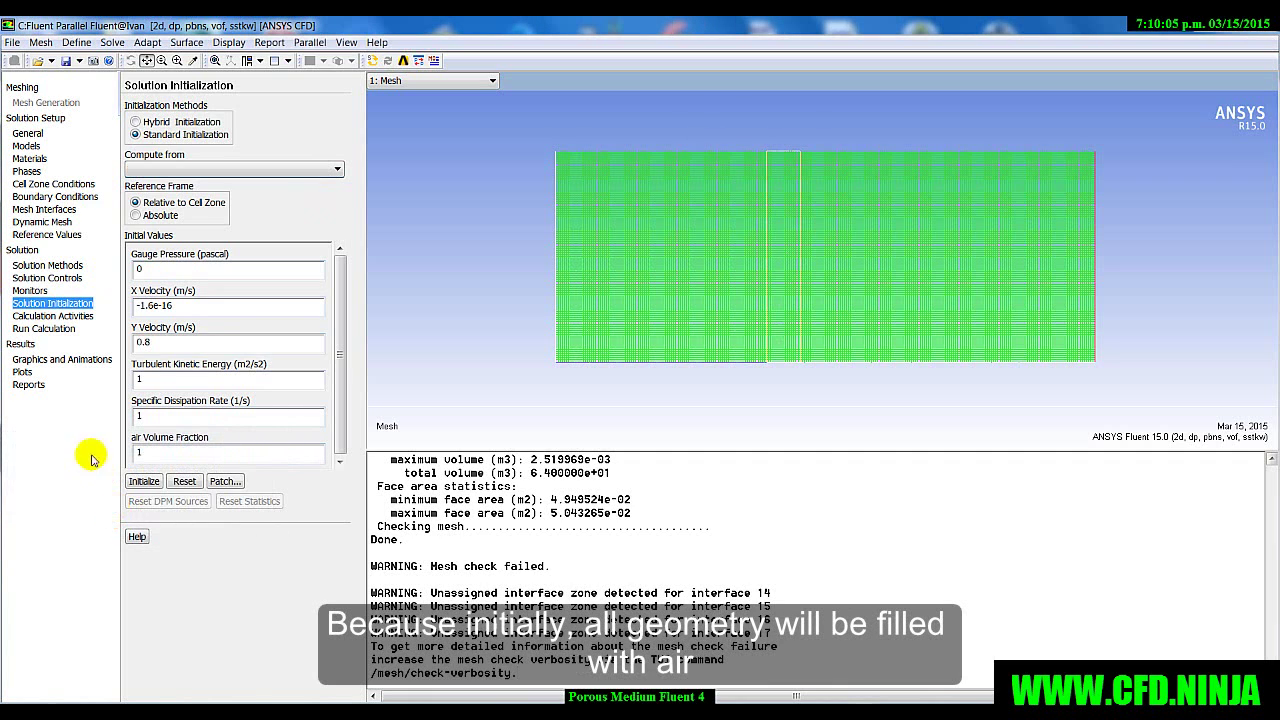
Run the calculation with the number of iterations at 10000, and close the completion notice.
left_click(45, 329)
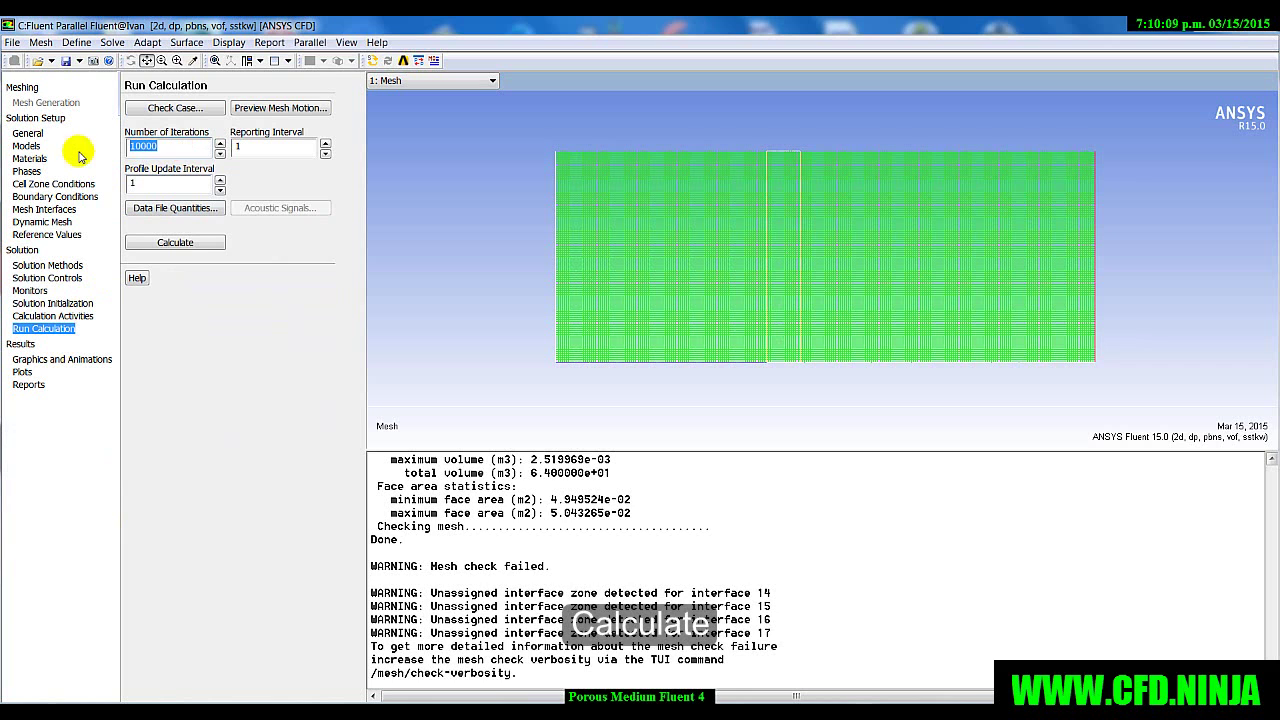
left_click(175, 244)
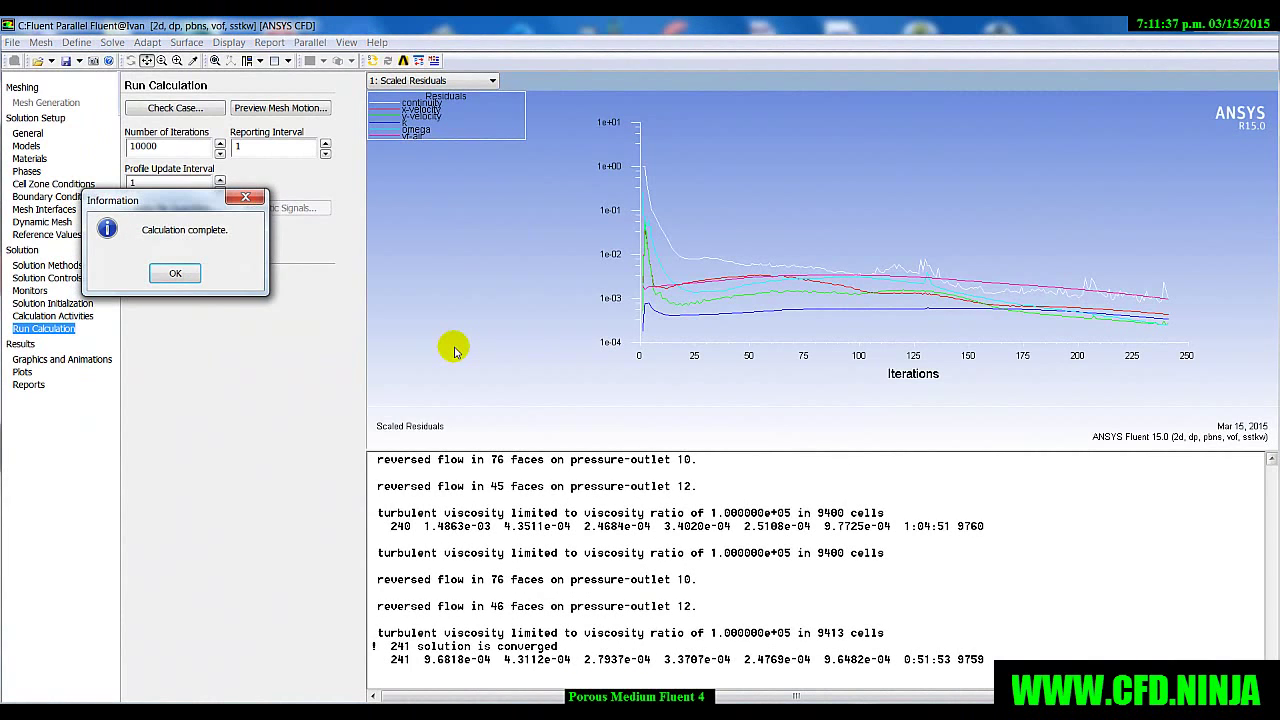
left_click(176, 274)
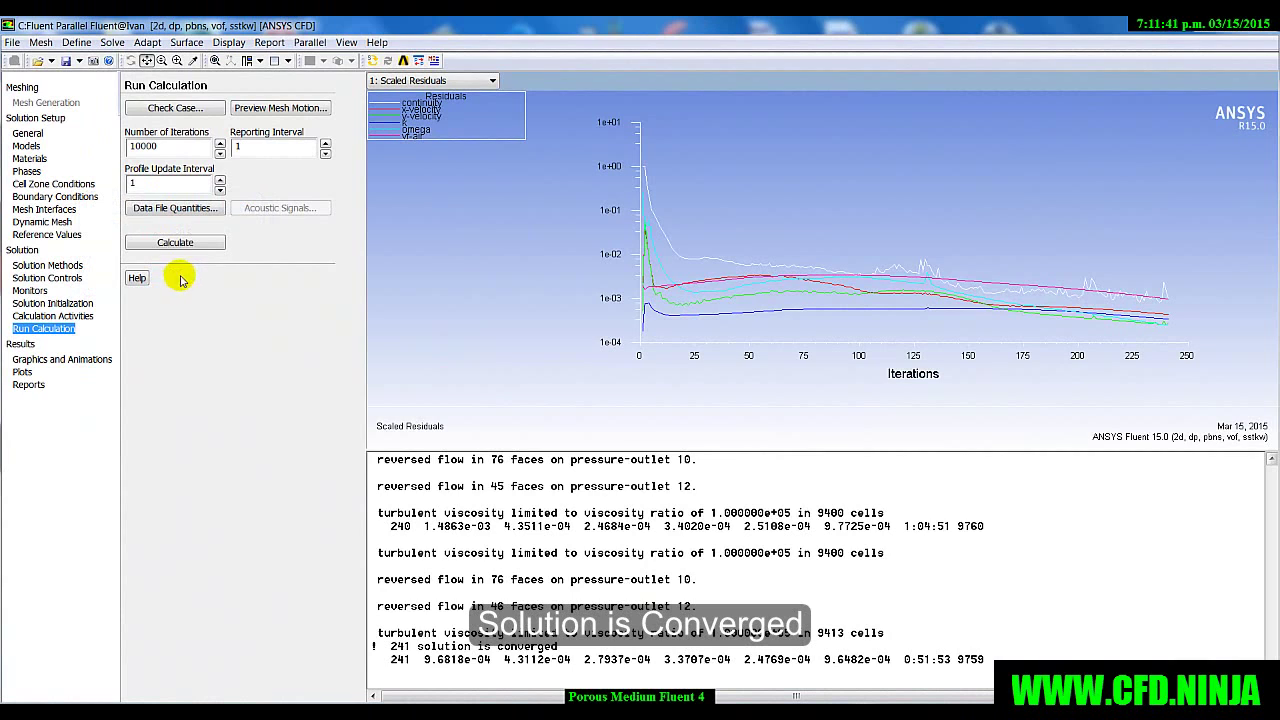
Display filled contours of the water phase's volume fraction over the domain.
left_click(228, 42)
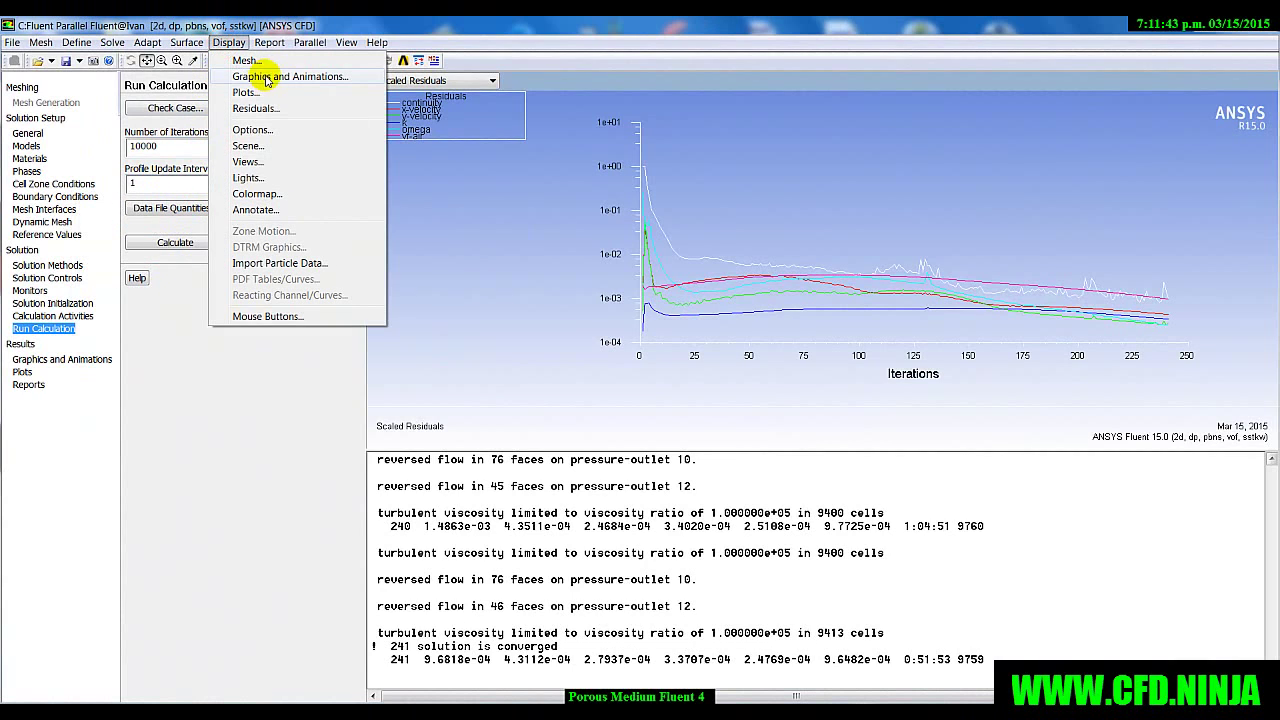
left_click(258, 77)
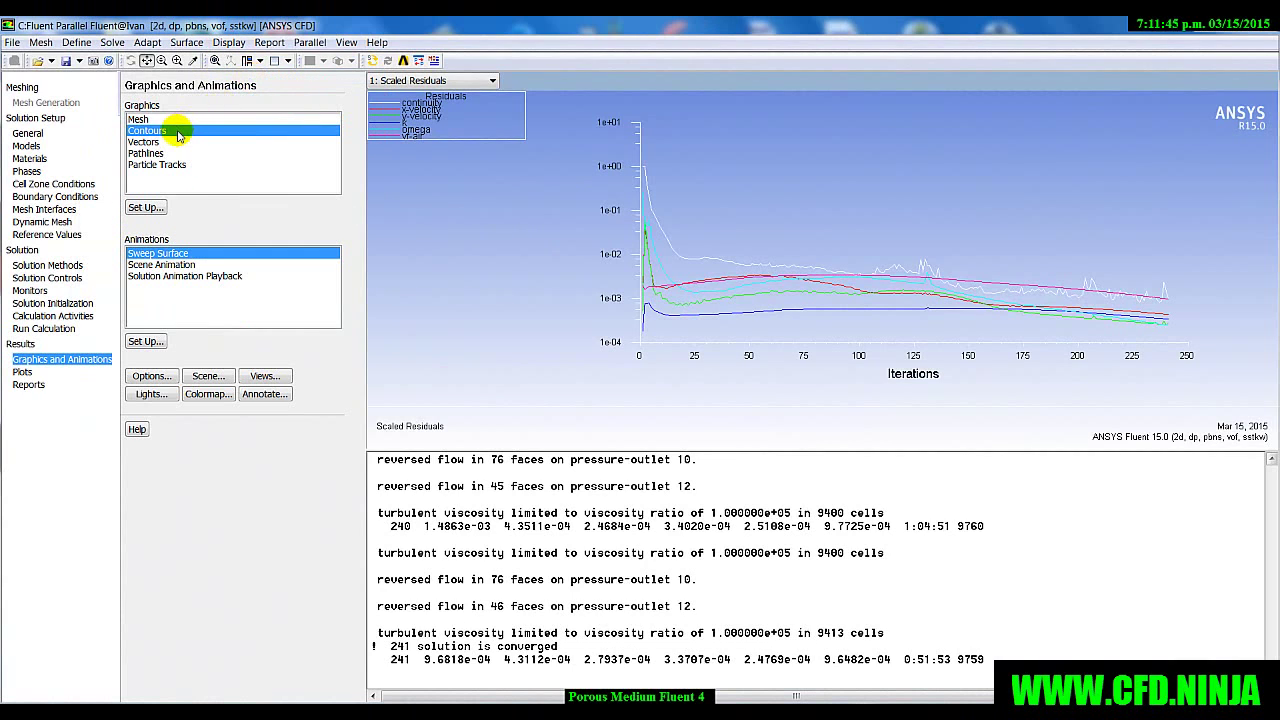
left_click(142, 208)
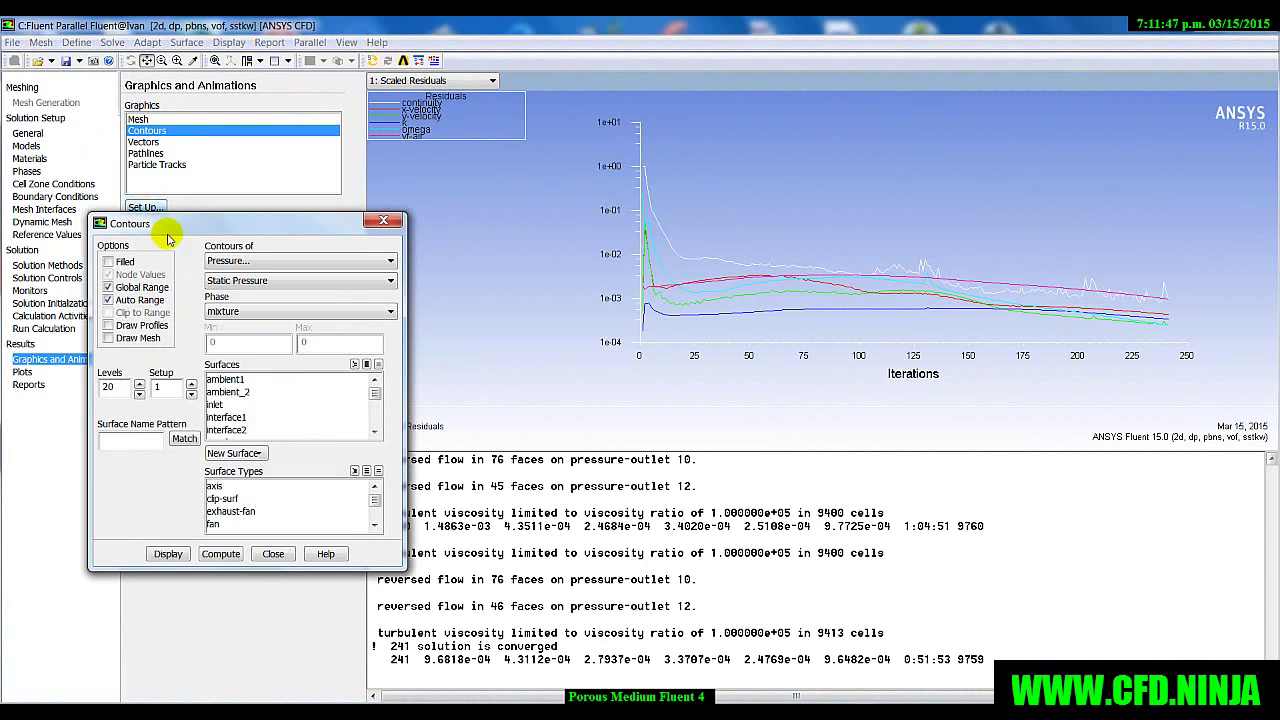
left_click(228, 261)
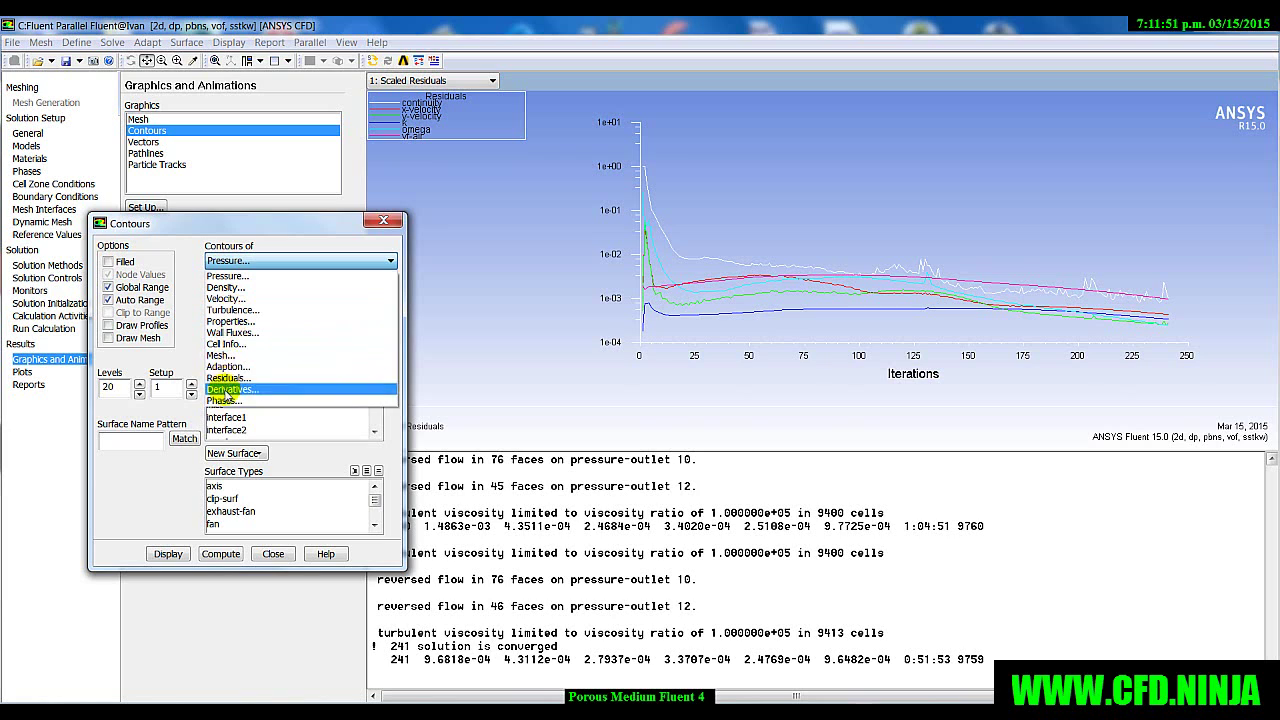
left_click(226, 400)
left_click(240, 313)
left_click(216, 326)
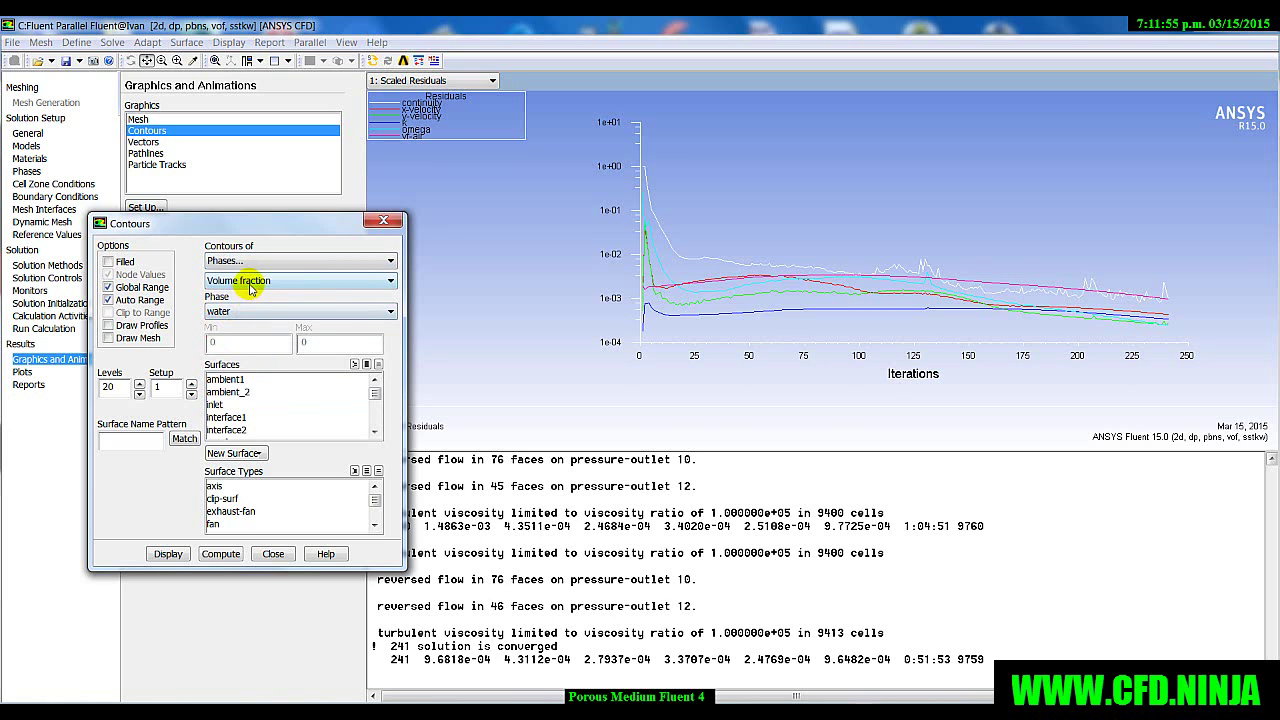
left_click(109, 262)
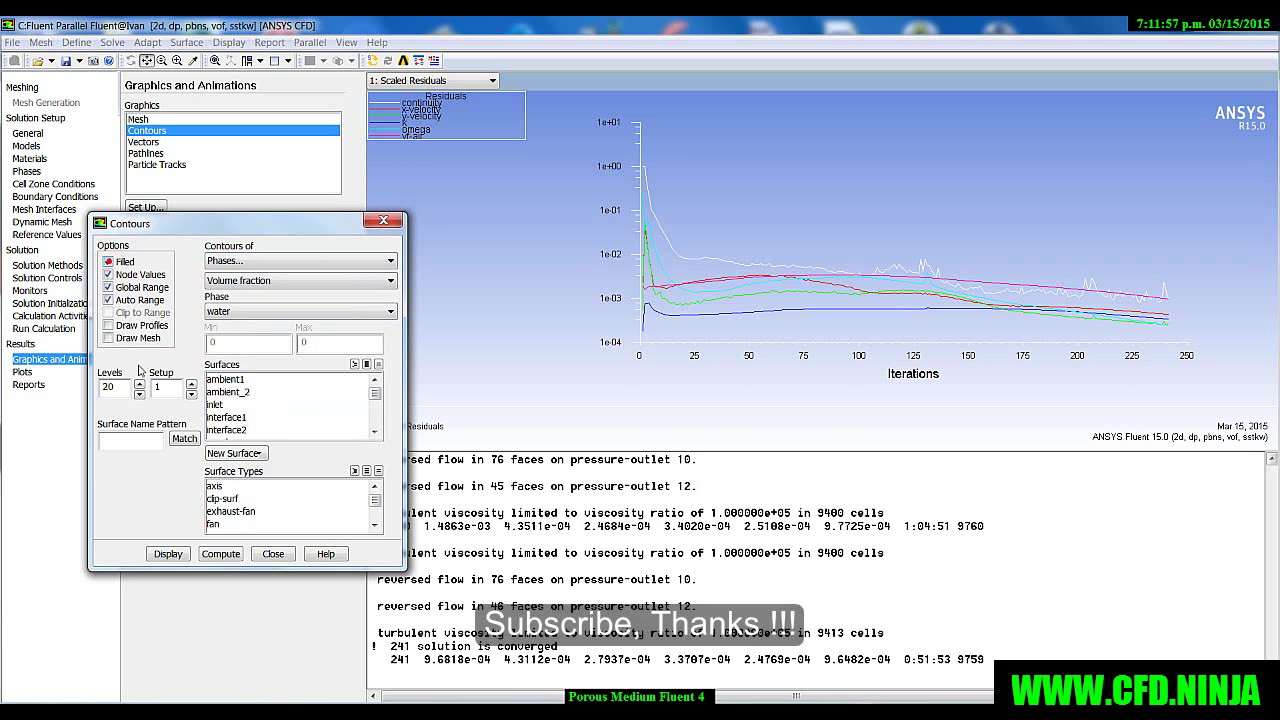
left_click(168, 553)
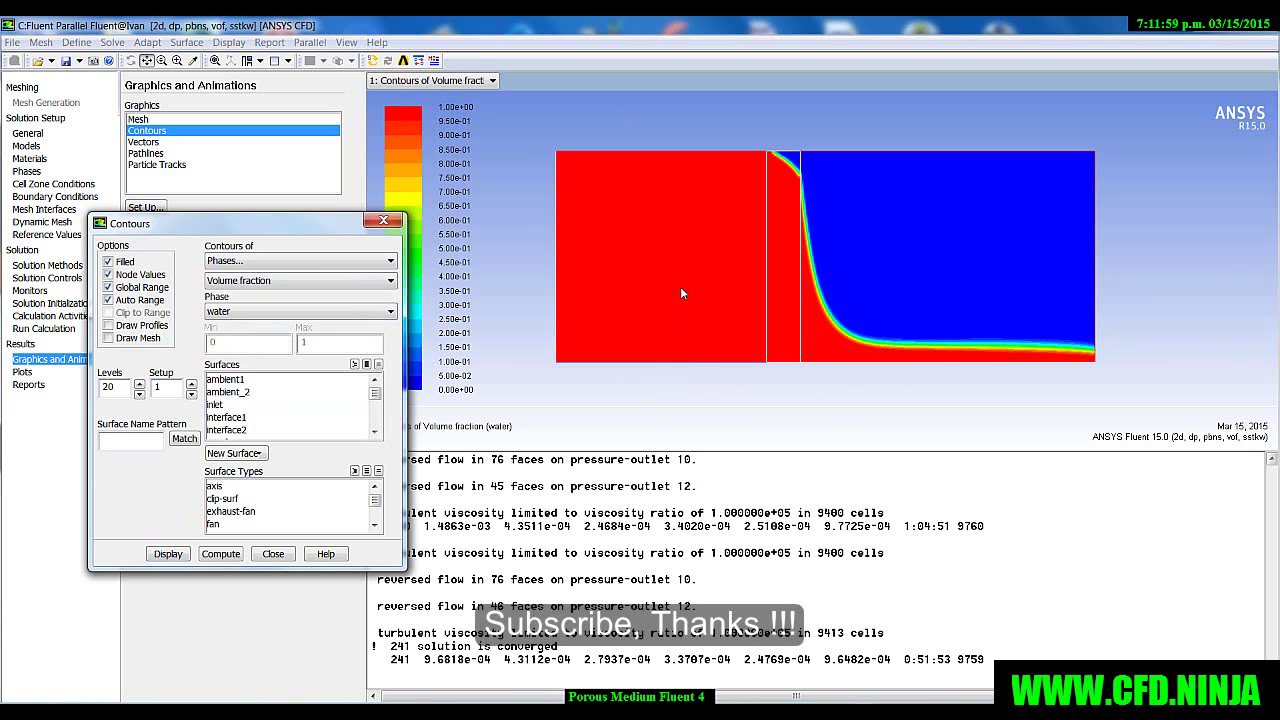